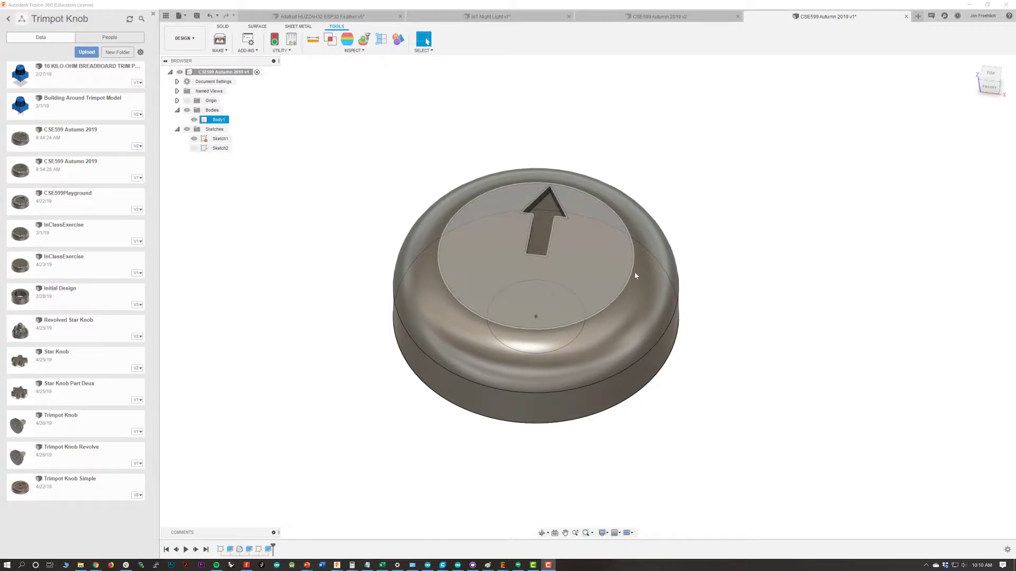
Switch to the CSE599 3D printing PowerPoint deck and play the game controller videos on slides 14 and 16.
mouse_move(701, 352)
middle_mouse_down()
mouse_move(692, 329)
mouse_move(700, 348)
middle_mouse_up()
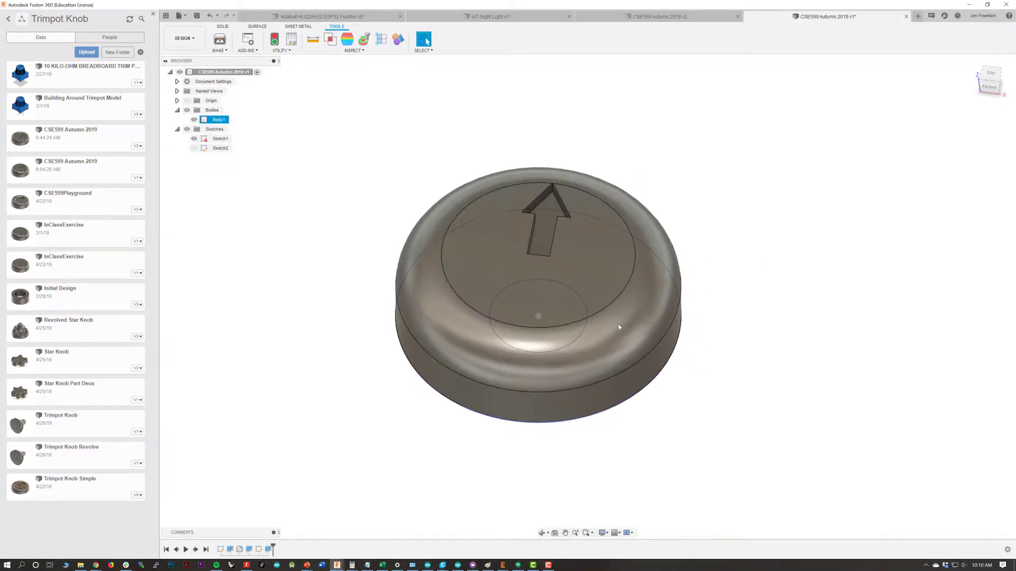
key("Escape")
key("alt+Tab")
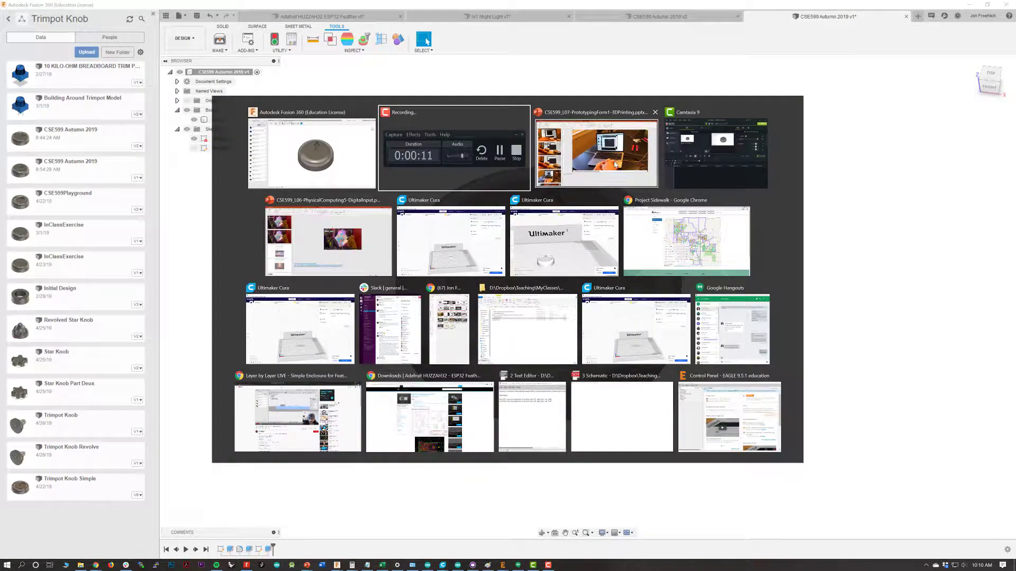
left_click(614, 165)
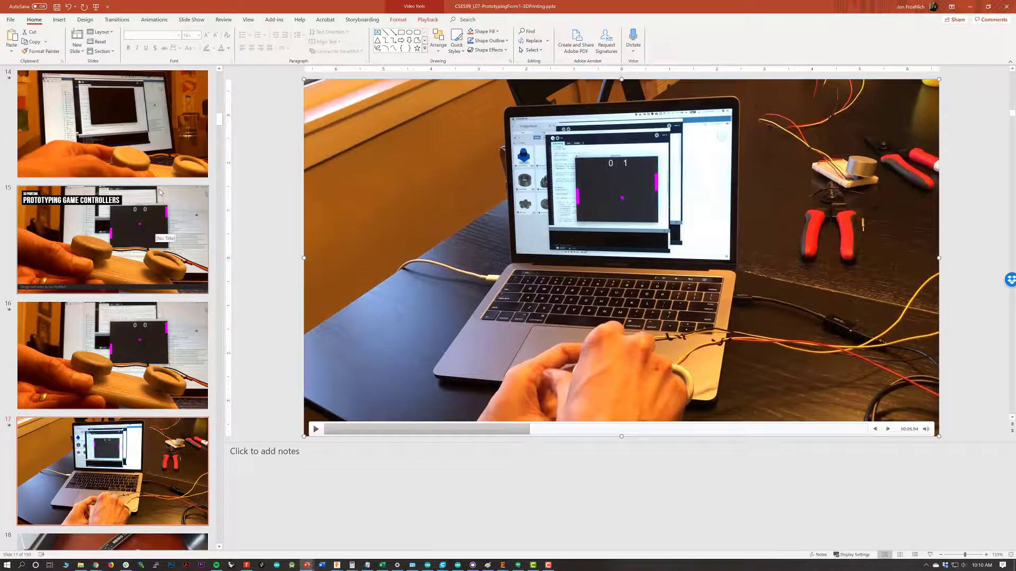
scroll(161, 209, "up", 3)
left_click(158, 316)
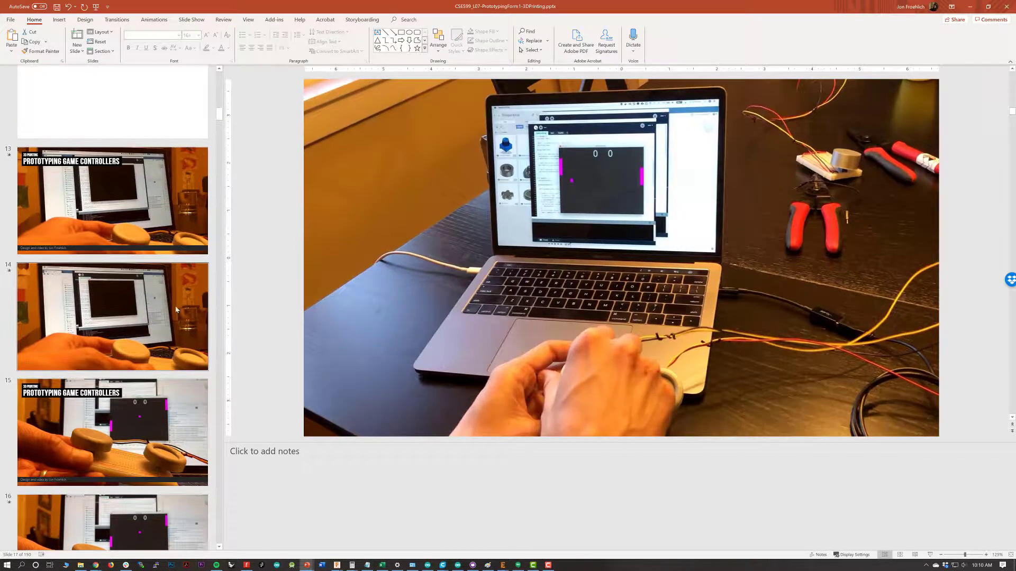
left_click(315, 429)
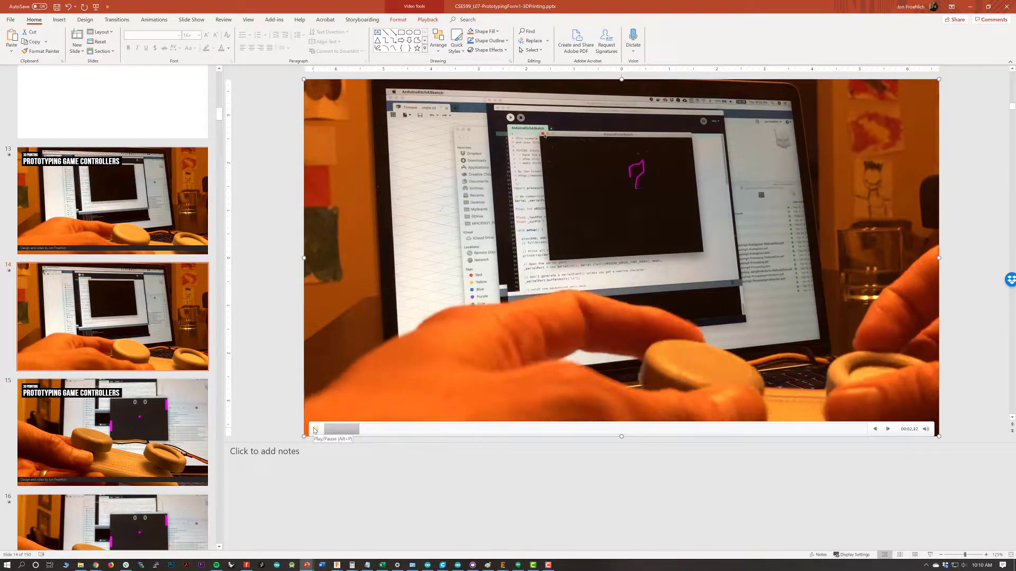
left_click(112, 316)
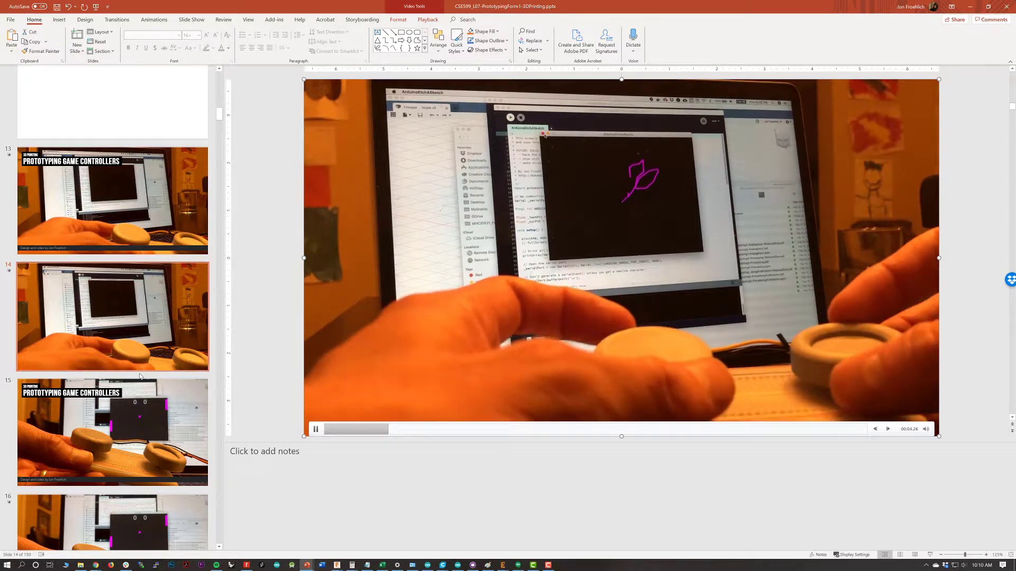
scroll(154, 466, "down", 2)
left_click(155, 465)
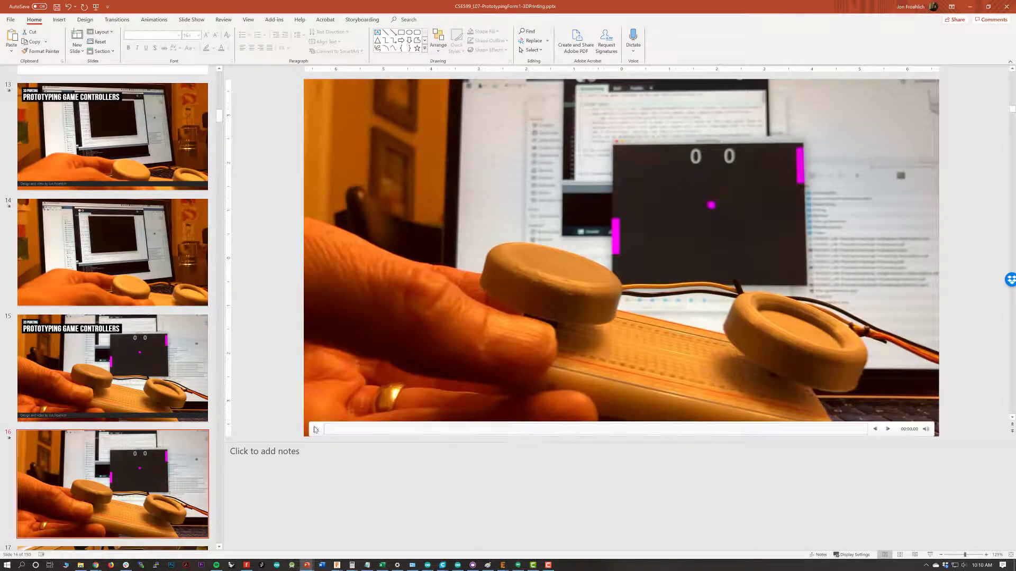
left_click(315, 429)
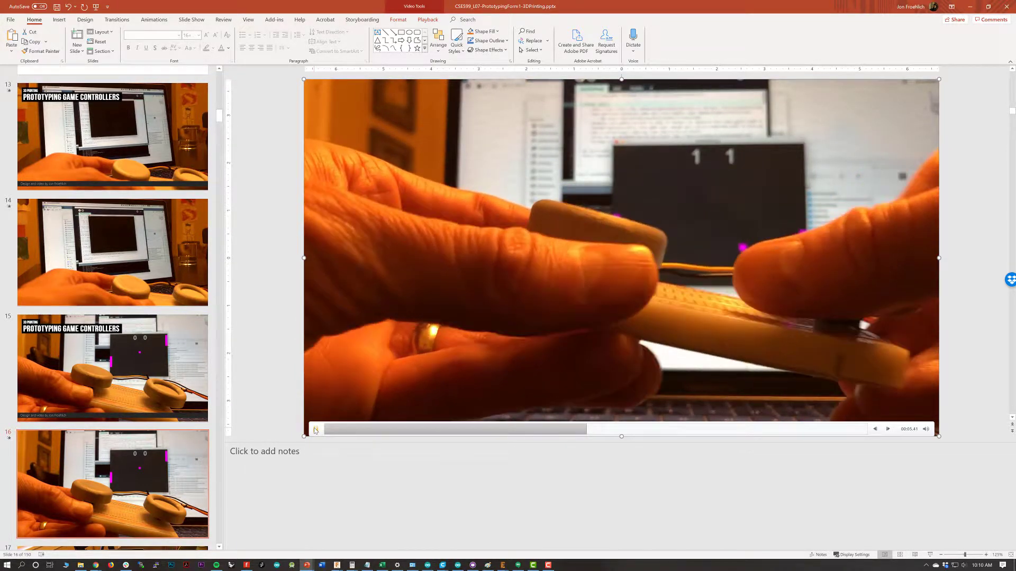
Switch back to Fusion 360, create a new design and start a sketch on the horizontal origin plane.
key("alt+Tab")
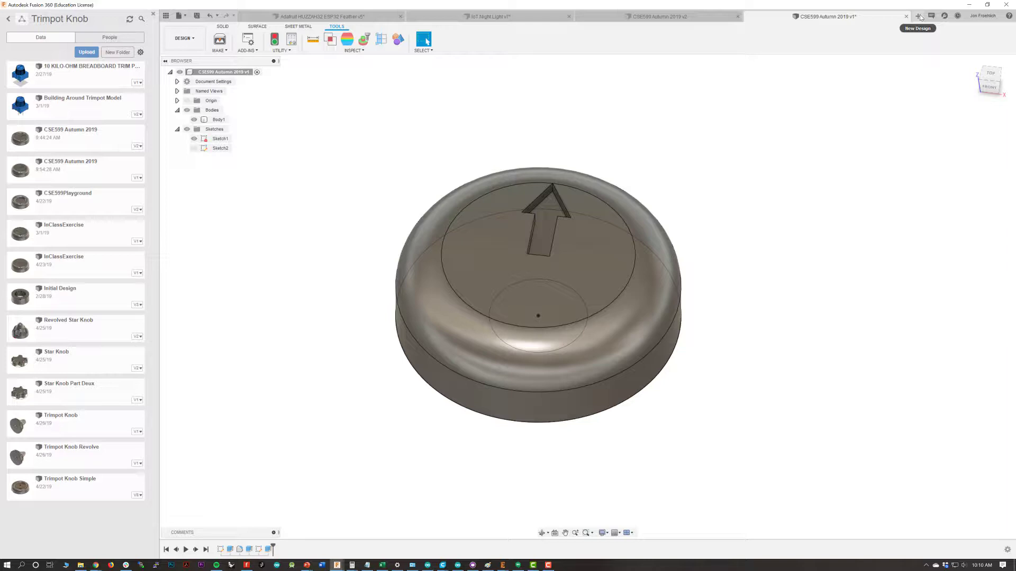
left_click(919, 16)
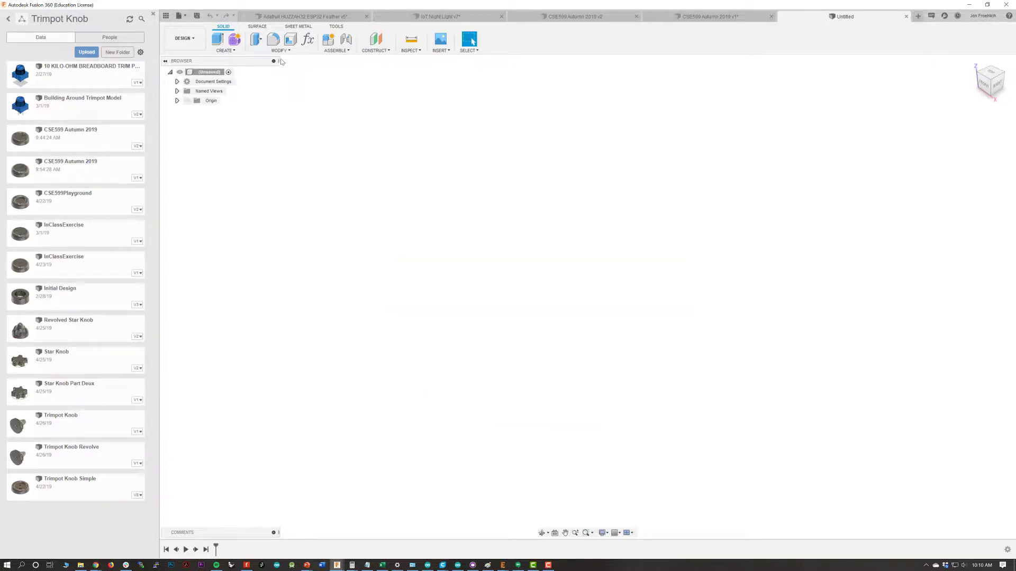
left_click(233, 51)
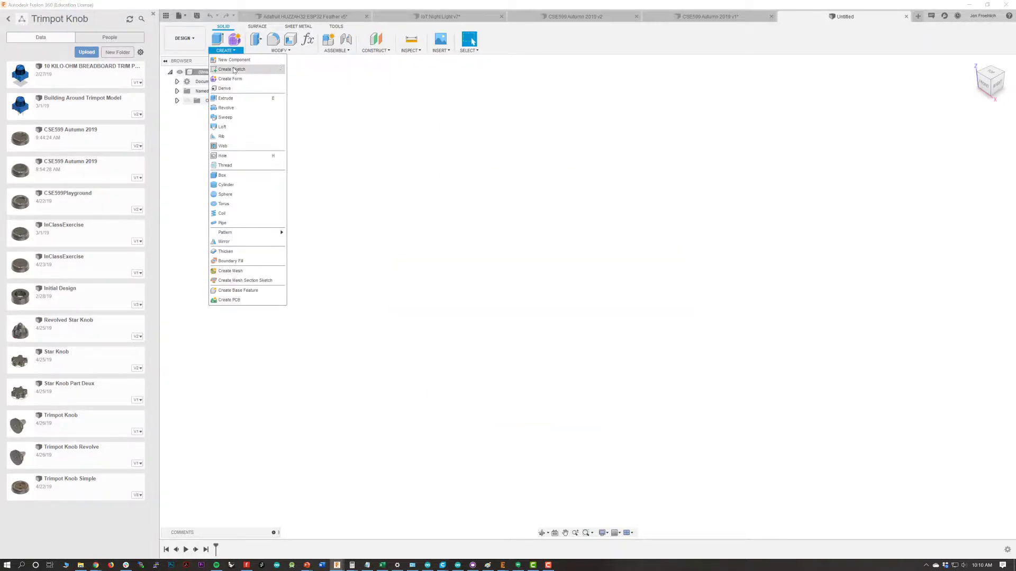
left_click(235, 70)
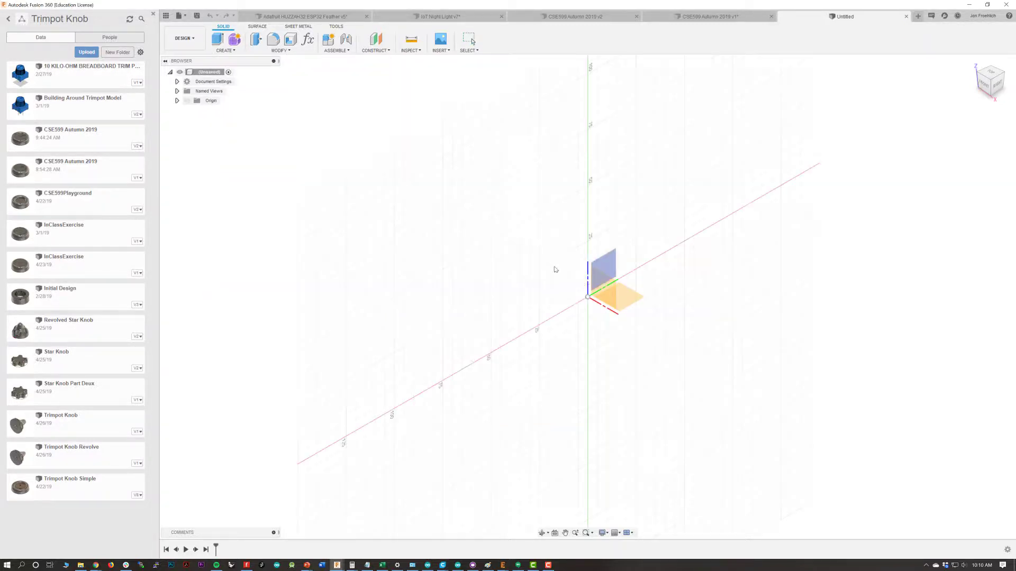
left_click(630, 297)
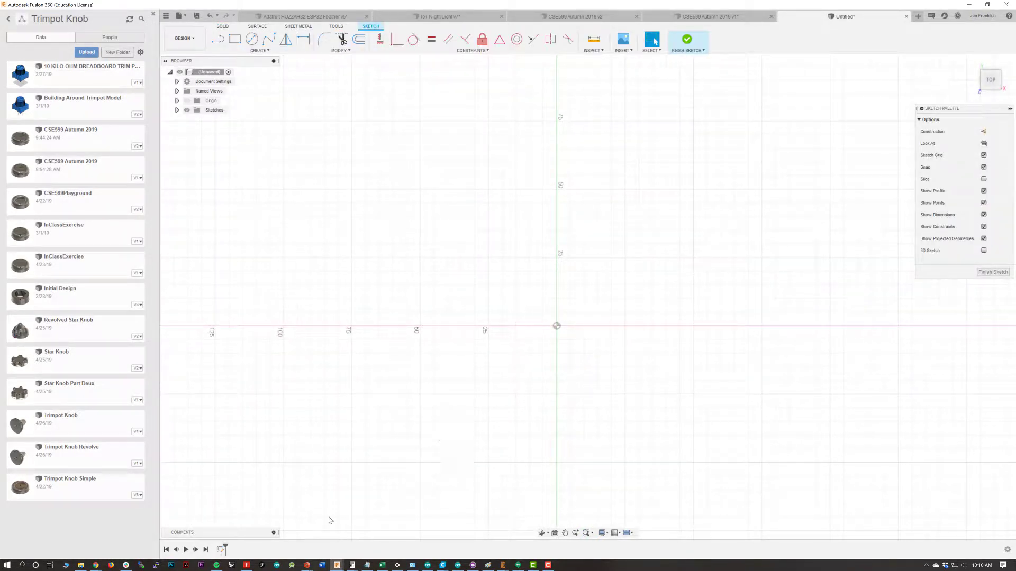
Review the knob video on slide 16 of the PowerPoint deck and return to Fusion 360.
mouse_move(307, 564)
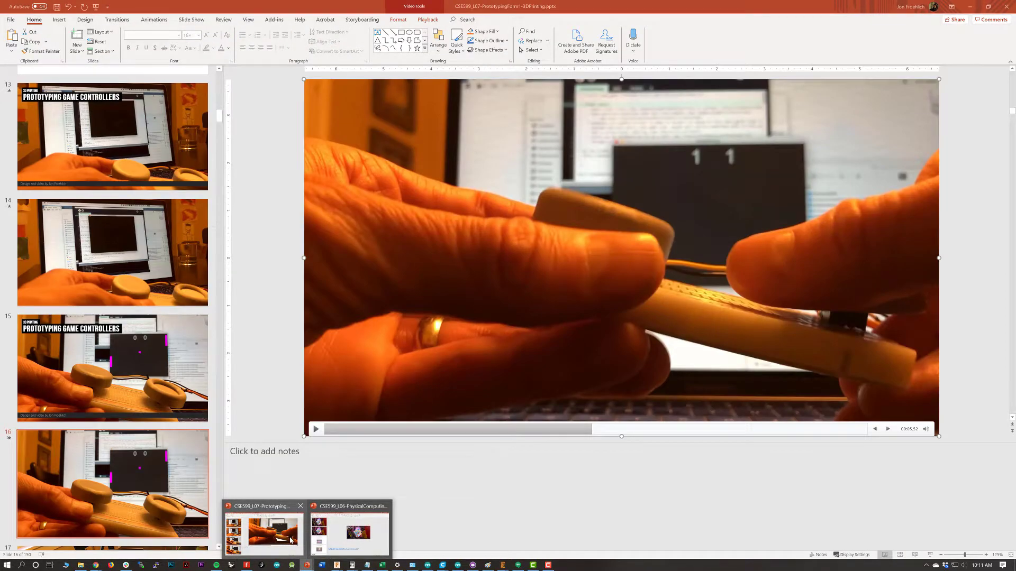
left_click(290, 540)
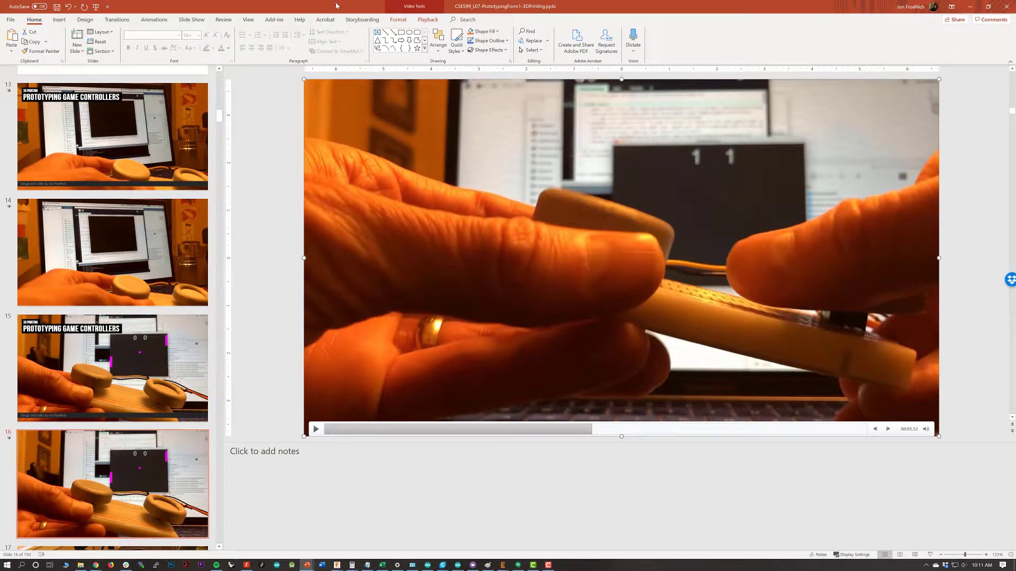
key("alt+Tab")
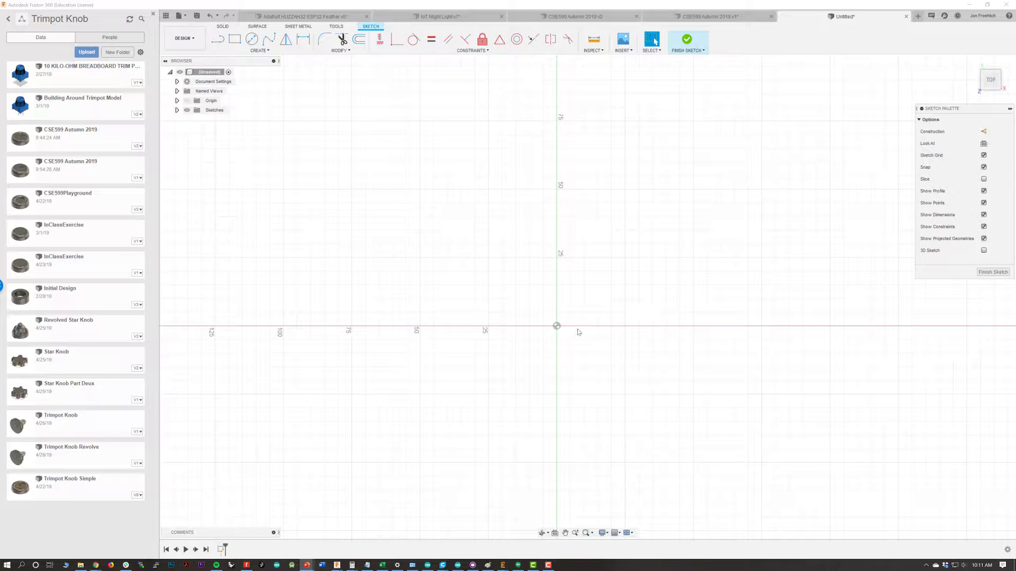
Sketch a center diameter circle at the origin with a diameter of 25 mm.
left_click(261, 51)
mouse_move(260, 78)
left_click(296, 80)
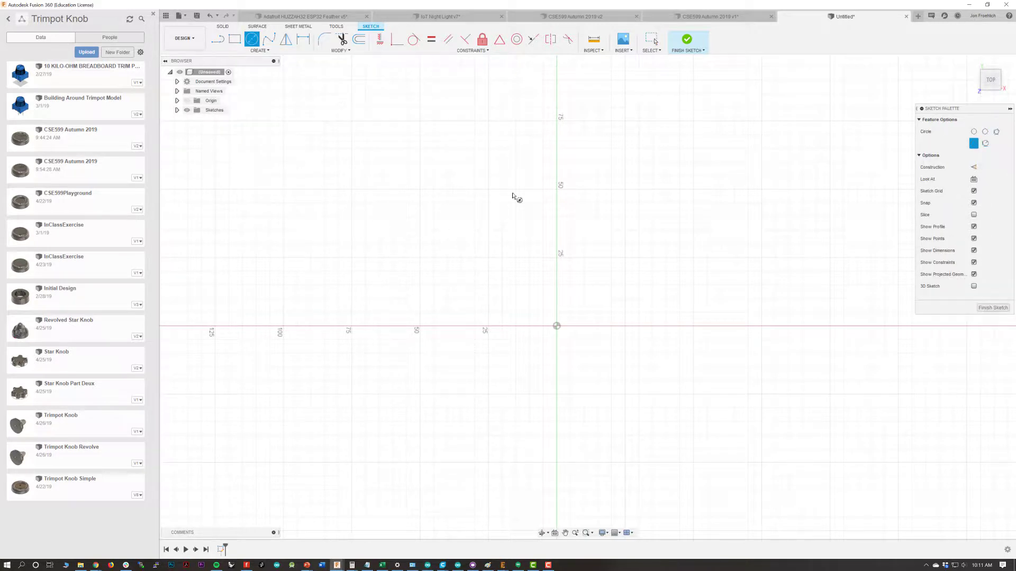
left_click(556, 326)
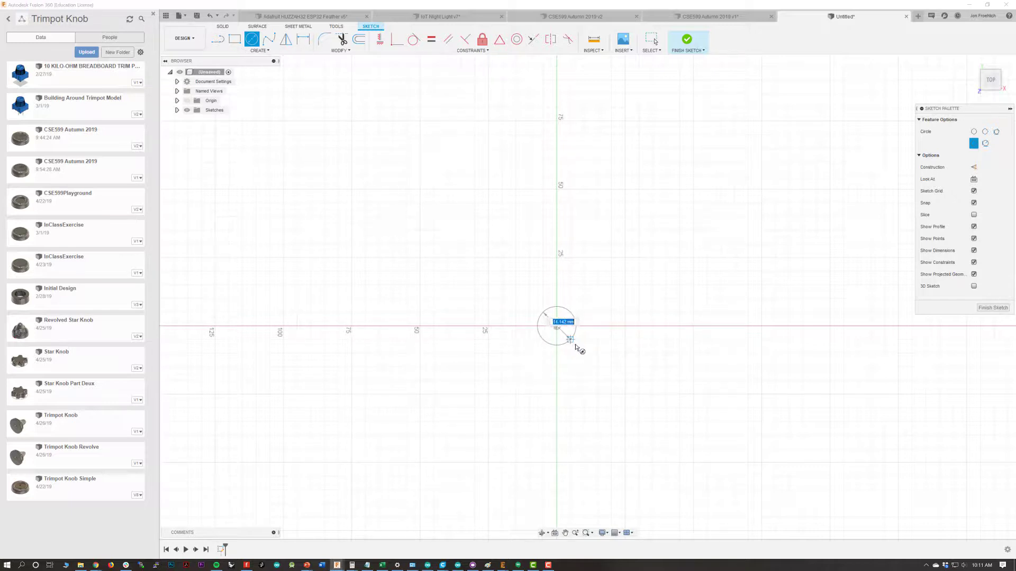
type("25")
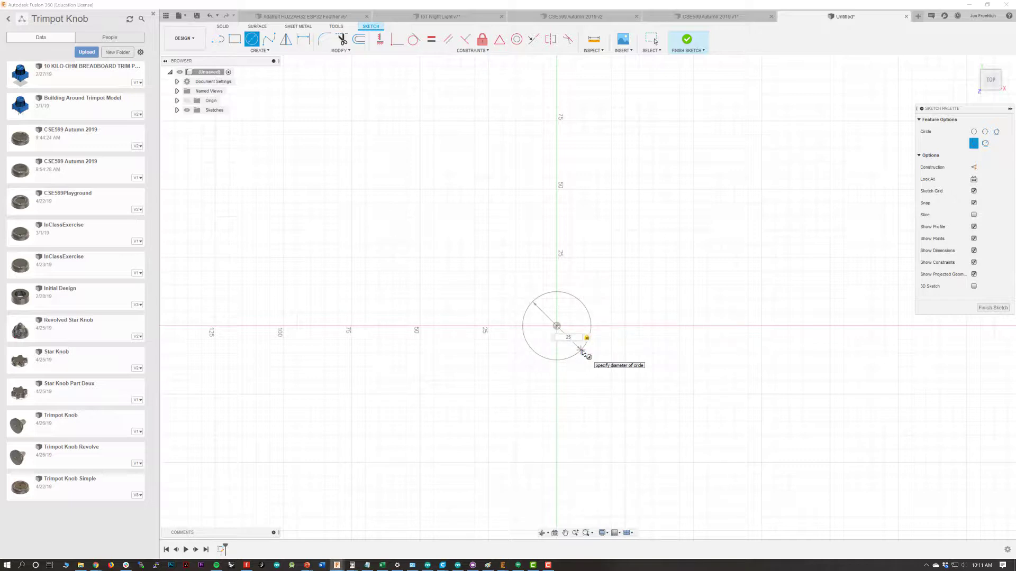
key("Return")
key("Escape")
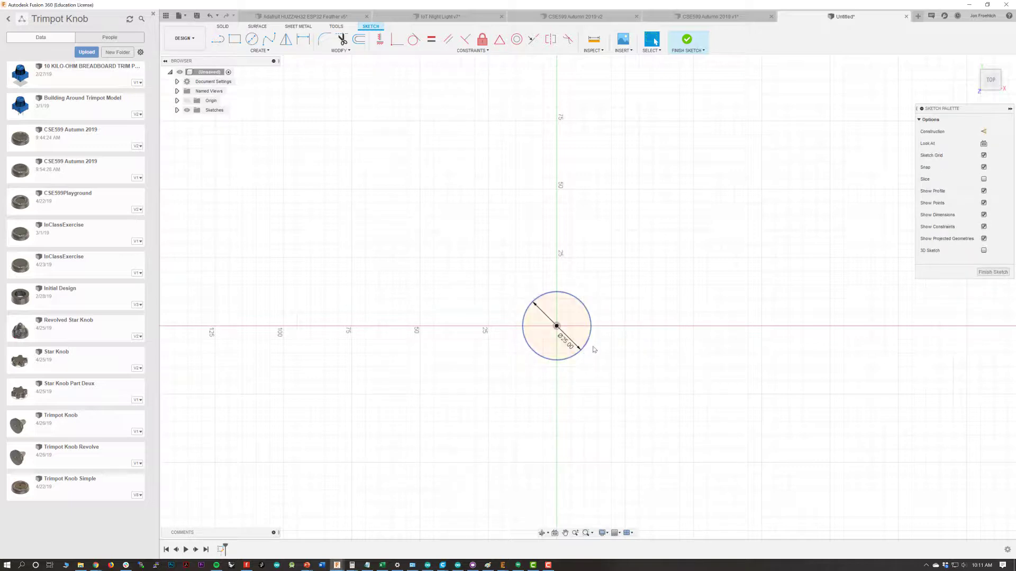
Extrude the 25 mm circle profile upward by 8 mm as a new body.
mouse_move(598, 349)
middle_mouse_down("shift")
mouse_move(594, 299)
mouse_move(592, 331)
mouse_move(580, 315)
mouse_move(598, 294)
mouse_move(596, 334)
middle_mouse_up("shift")
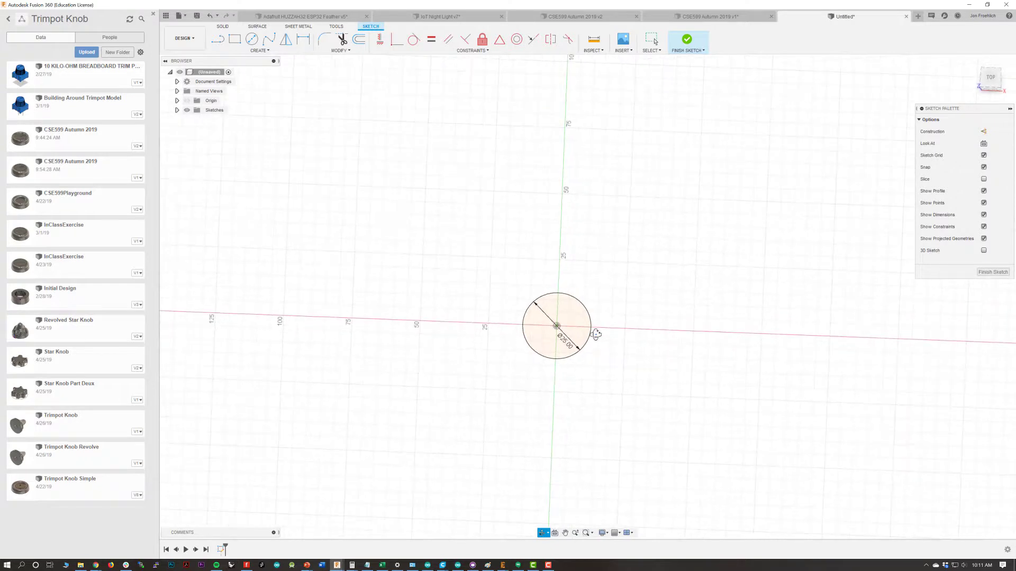
left_click(263, 51)
left_click(224, 27)
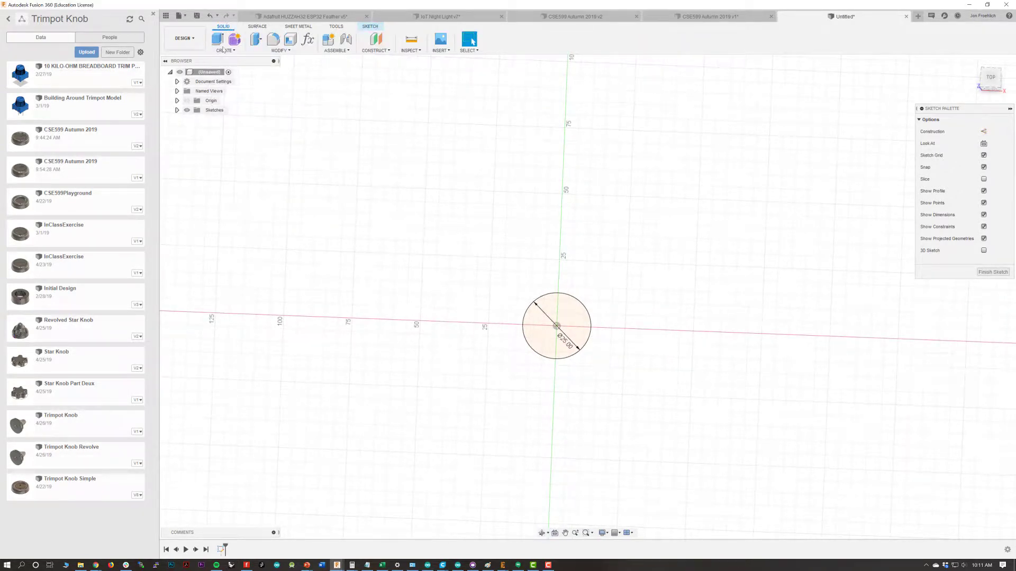
left_click(216, 42)
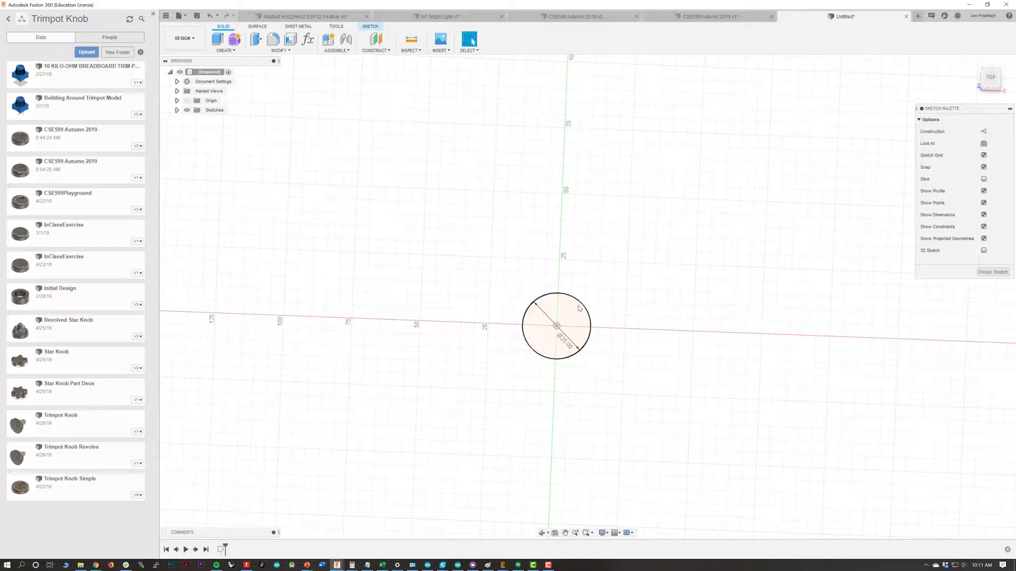
left_click(573, 325)
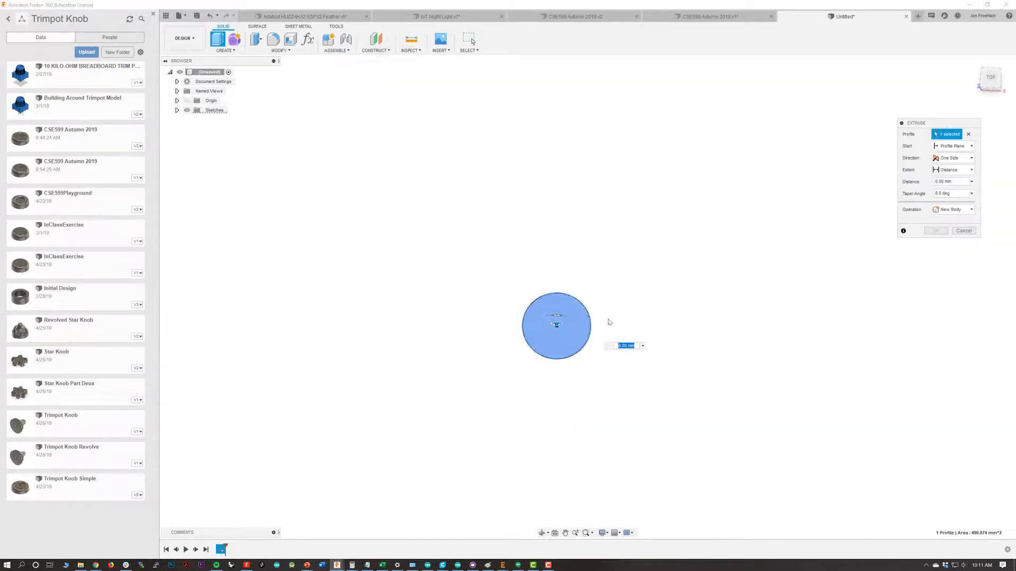
middle_click_drag(615, 322, 598, 283, "shift")
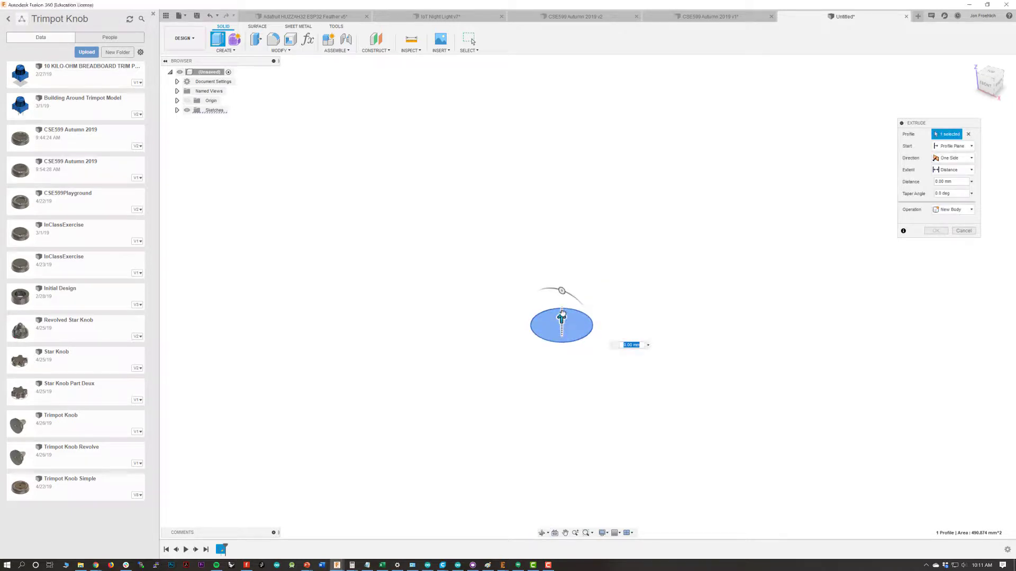
left_click_drag(562, 319, 565, 300)
left_click(625, 325)
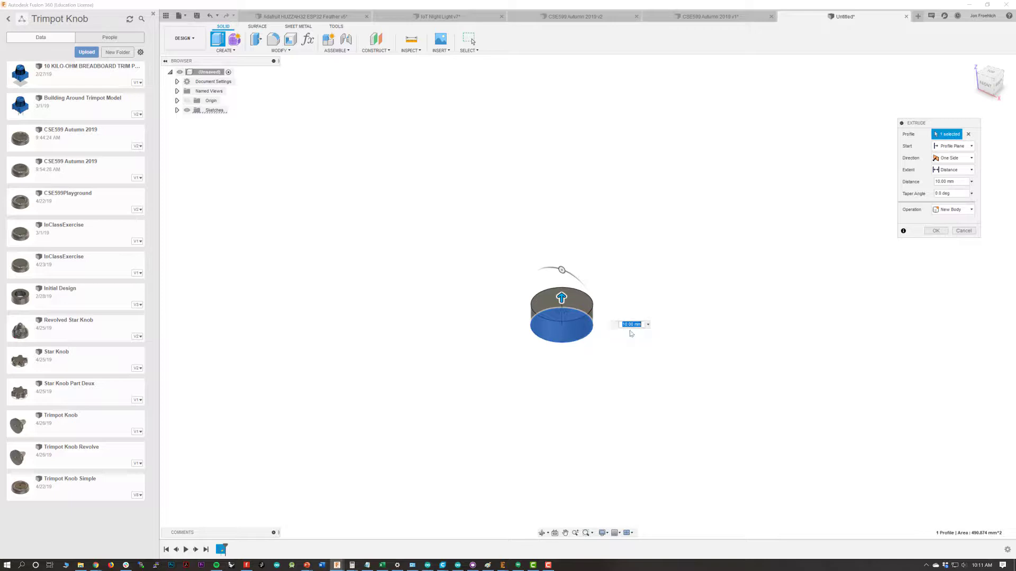
type("8")
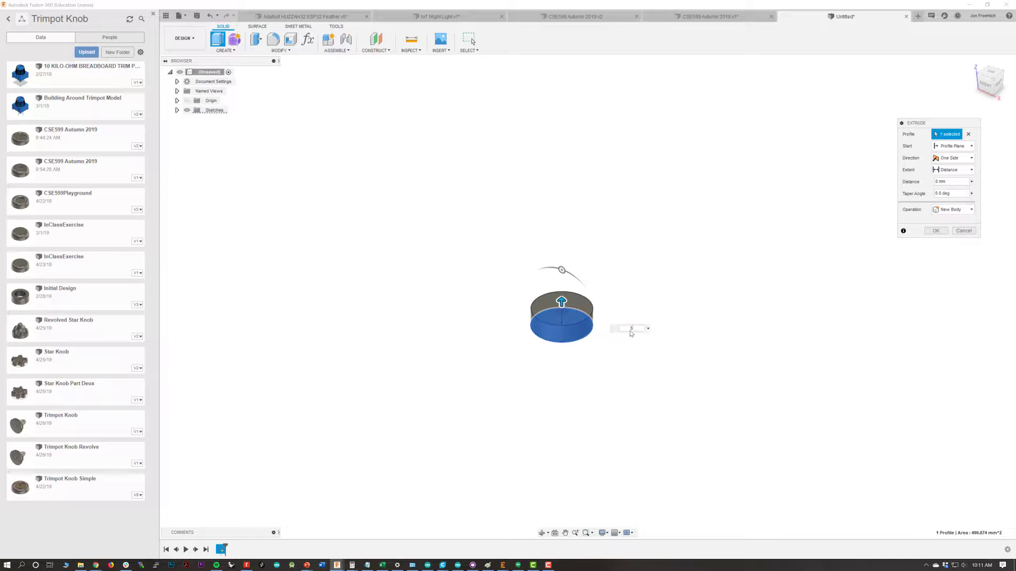
key("Return")
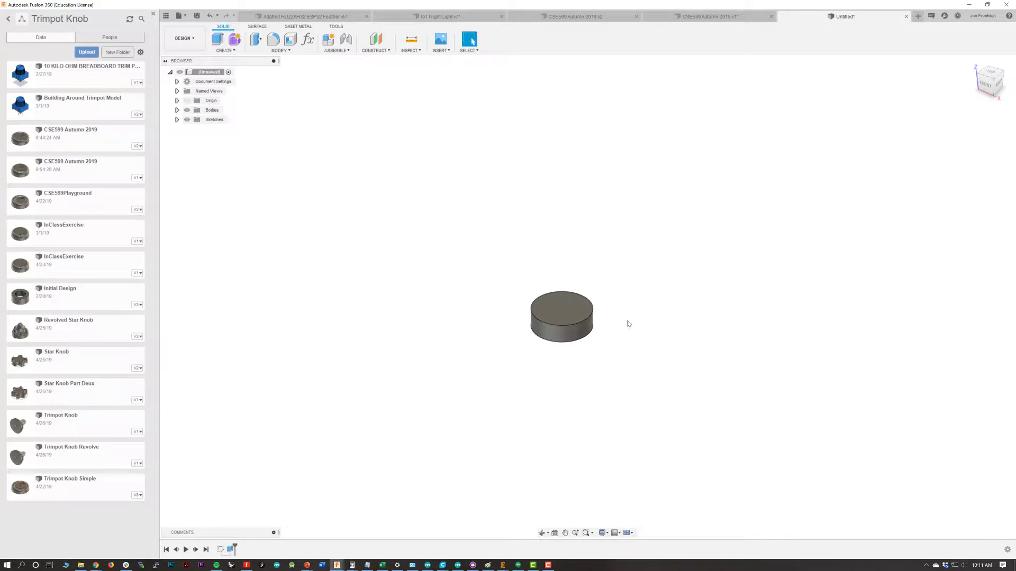
Edit the base sketch to add a concentric circle 8.5 mm in diameter at the origin, and finish the sketch.
middle_click_drag(627, 320, 595, 322, "shift")
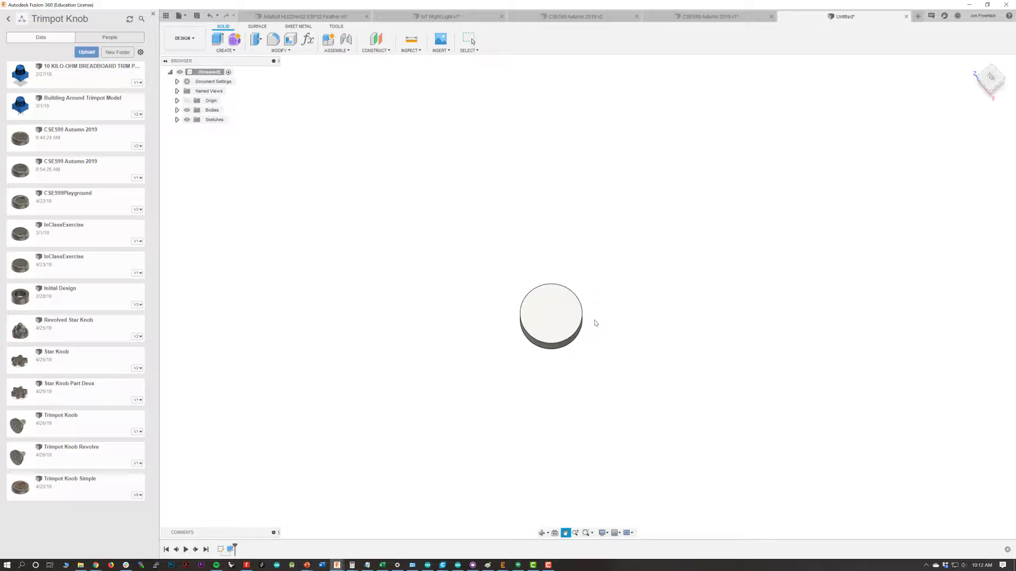
right_click(221, 550)
key("Escape")
right_click(222, 549)
left_click(240, 467)
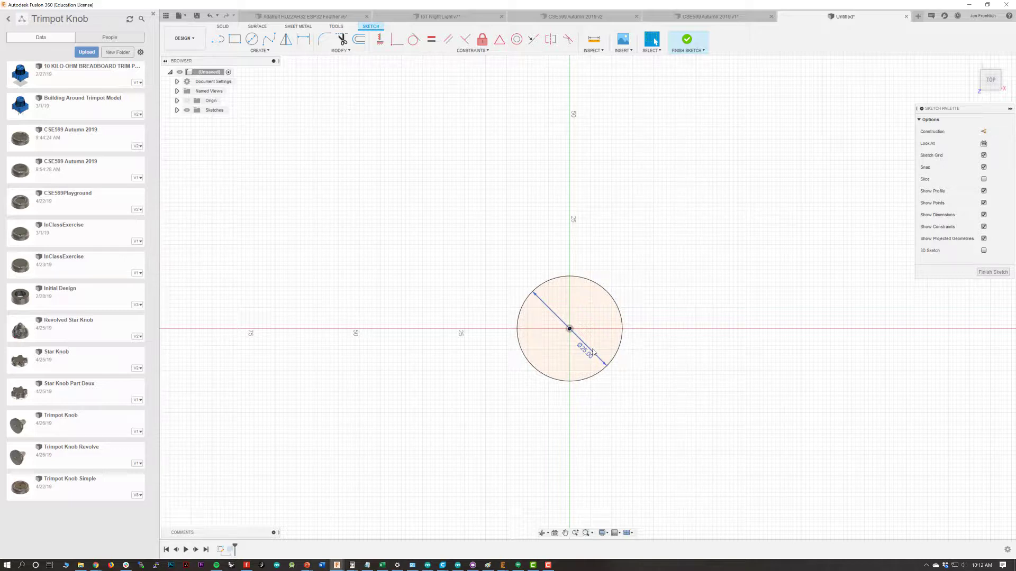
key("c")
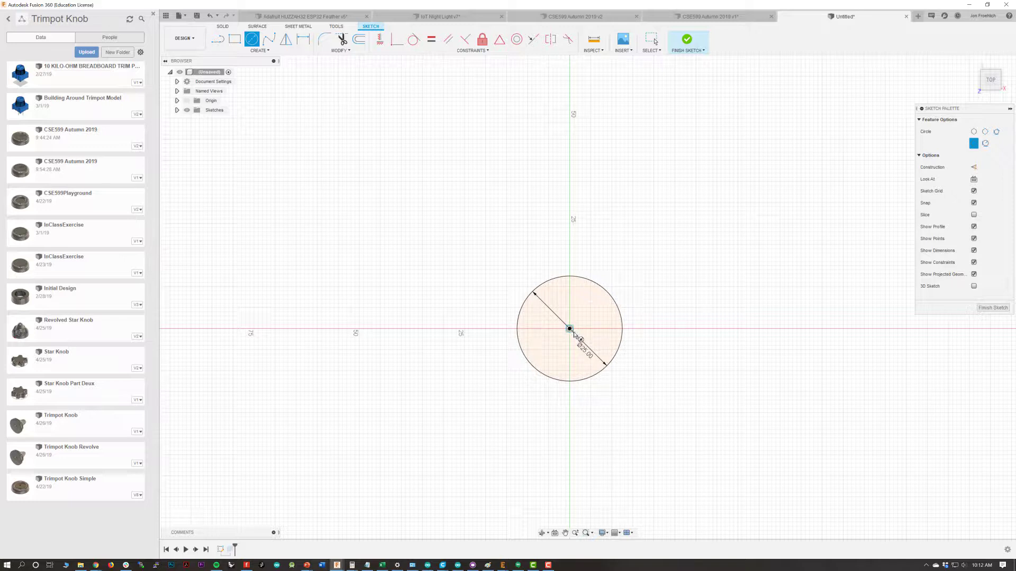
left_click(569, 329)
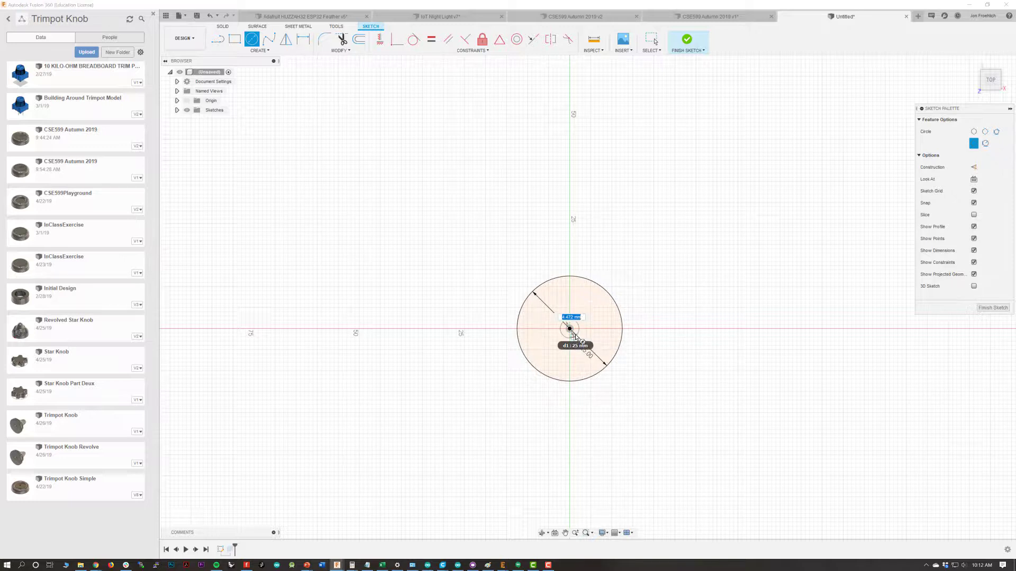
type("8.5")
key("Return")
key("Escape")
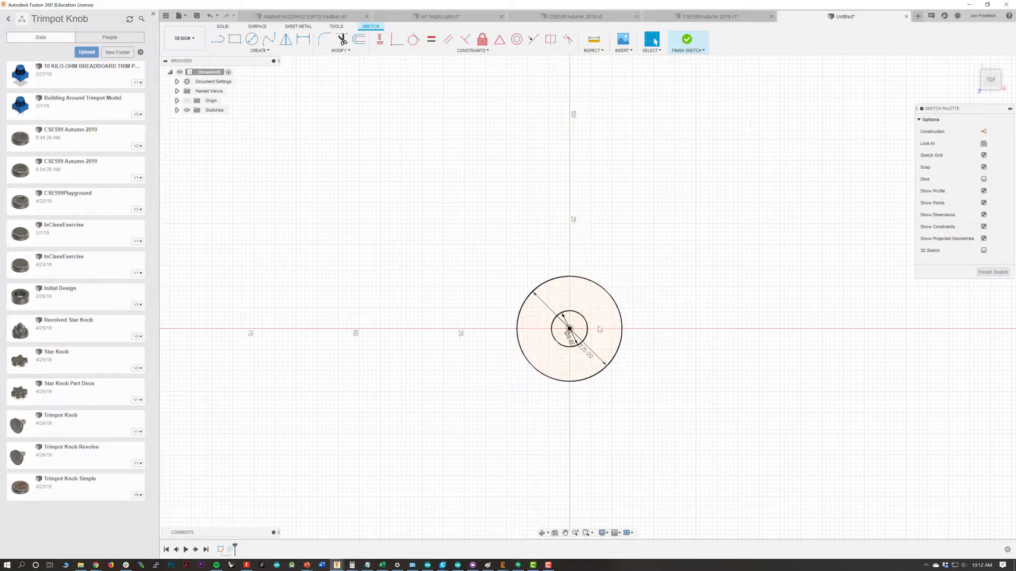
middle_click_drag(628, 360, 624, 324, "shift")
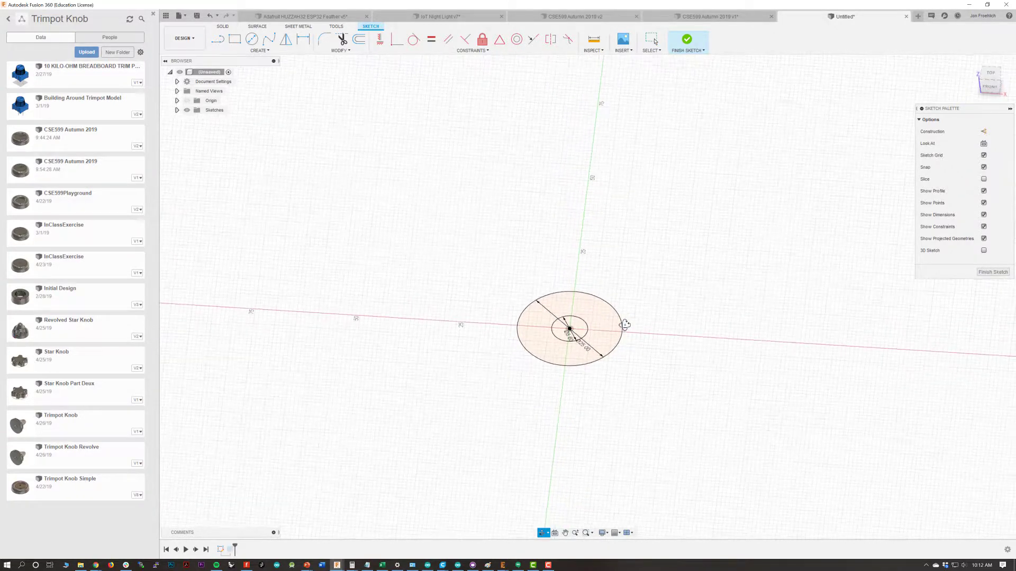
left_click(687, 39)
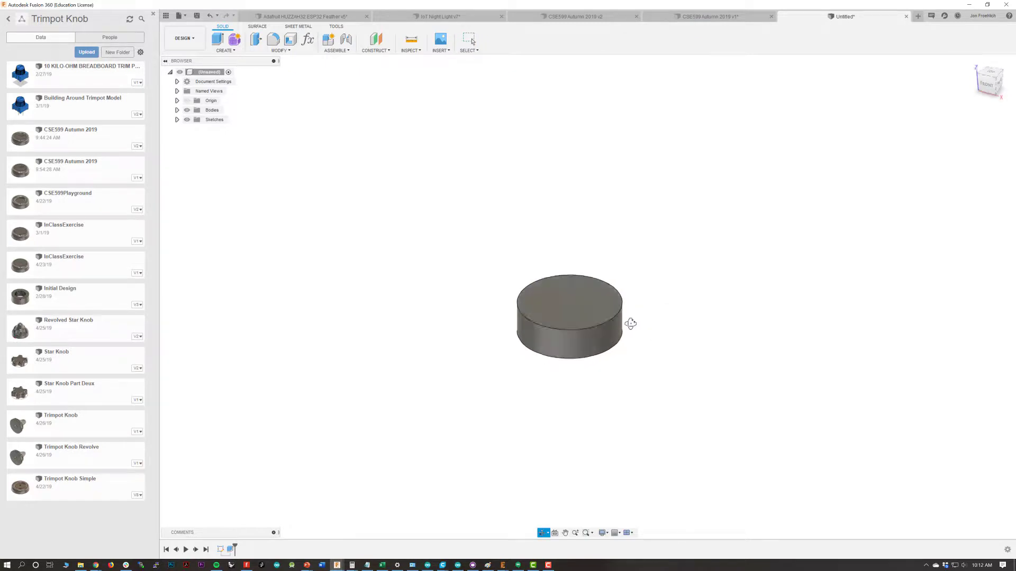
Show the base sketch and extrude its 8.5 mm inner circle 5.6 mm up into the body as a cut.
key("e")
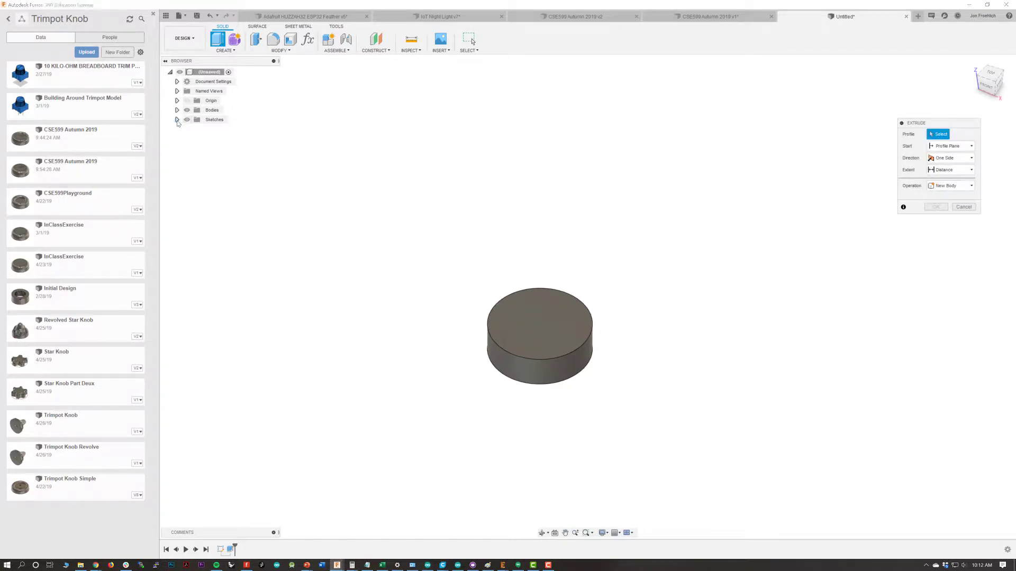
left_click(177, 119)
left_click(177, 110)
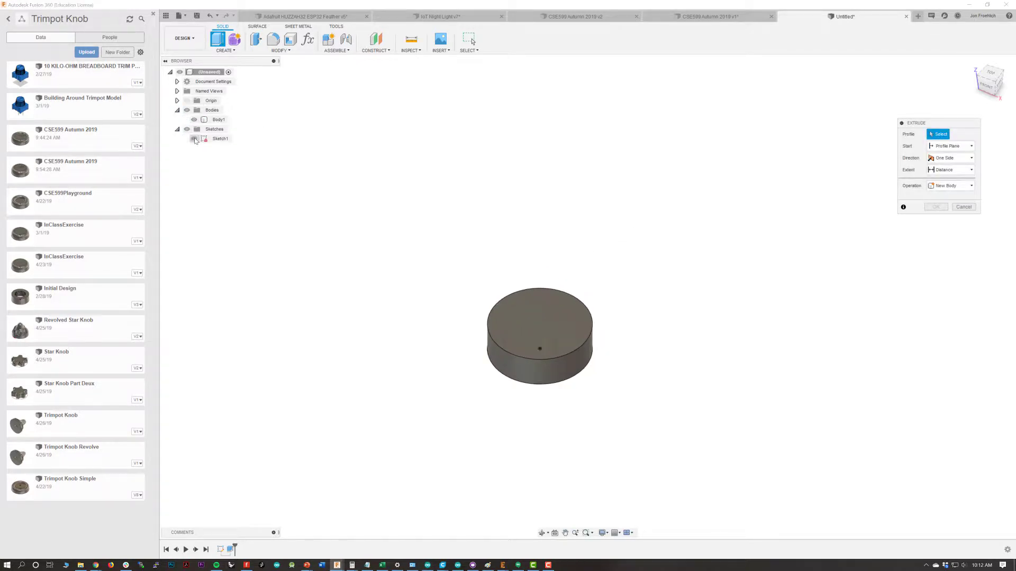
left_click(194, 139)
left_click(194, 120)
left_click(194, 120)
left_click(541, 356)
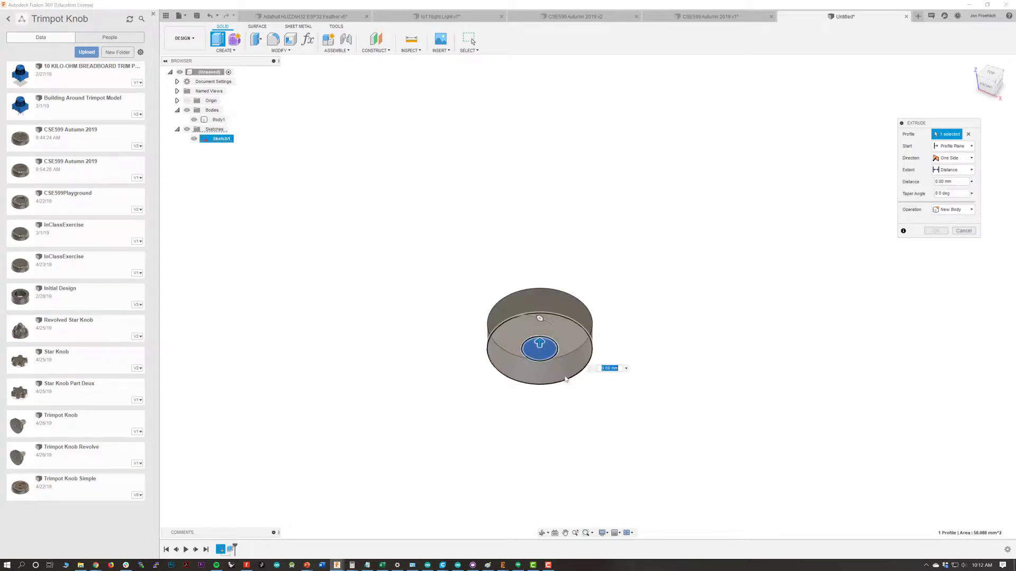
mouse_move(539, 344)
left_mouse_down()
mouse_move(539, 219)
mouse_move(532, 347)
mouse_move(538, 245)
mouse_move(539, 341)
left_mouse_up()
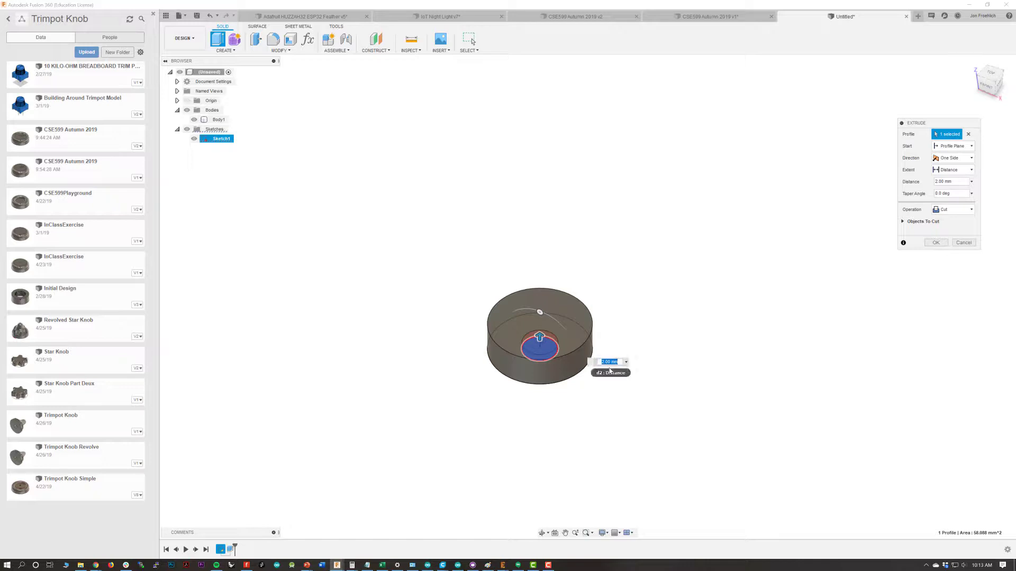
key("BackSpace")
type("5.6")
key("Return")
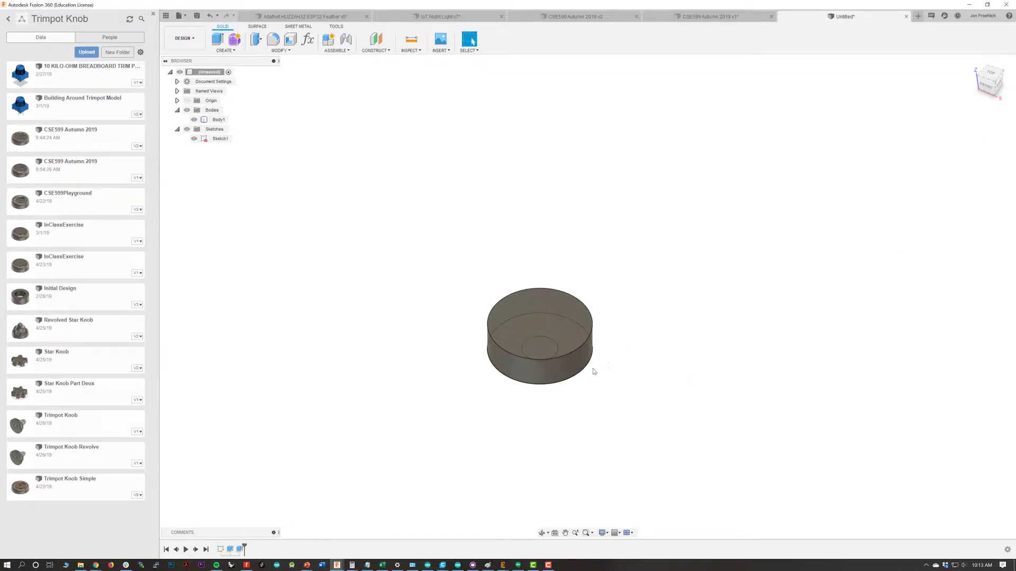
Fillet the cylinder's upper outer edge with a radius of about 2.5 mm.
middle_click_drag(589, 373, 566, 340, "shift")
scroll(545, 358, "up", 3)
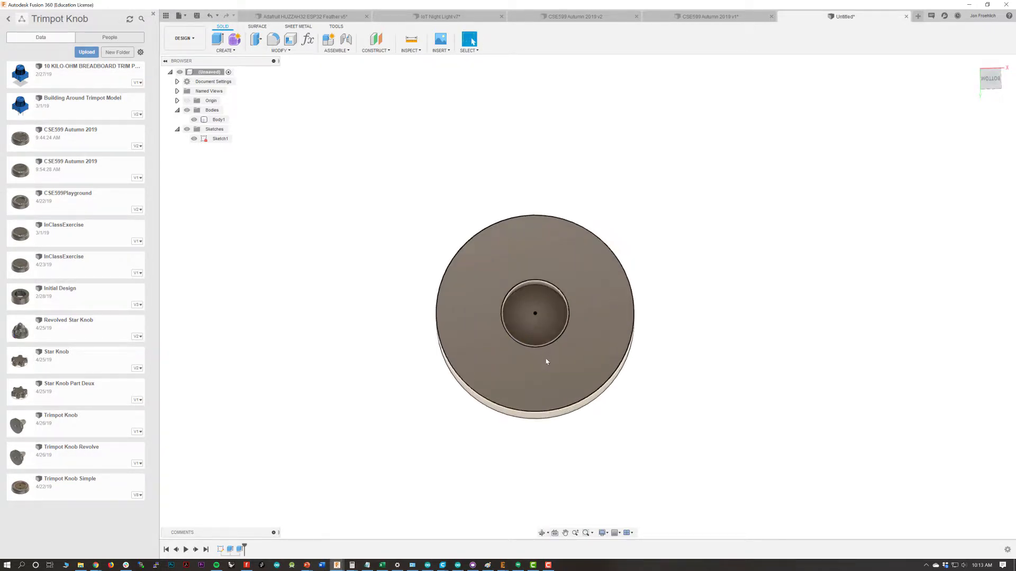
middle_click_drag(548, 360, 539, 432, "shift")
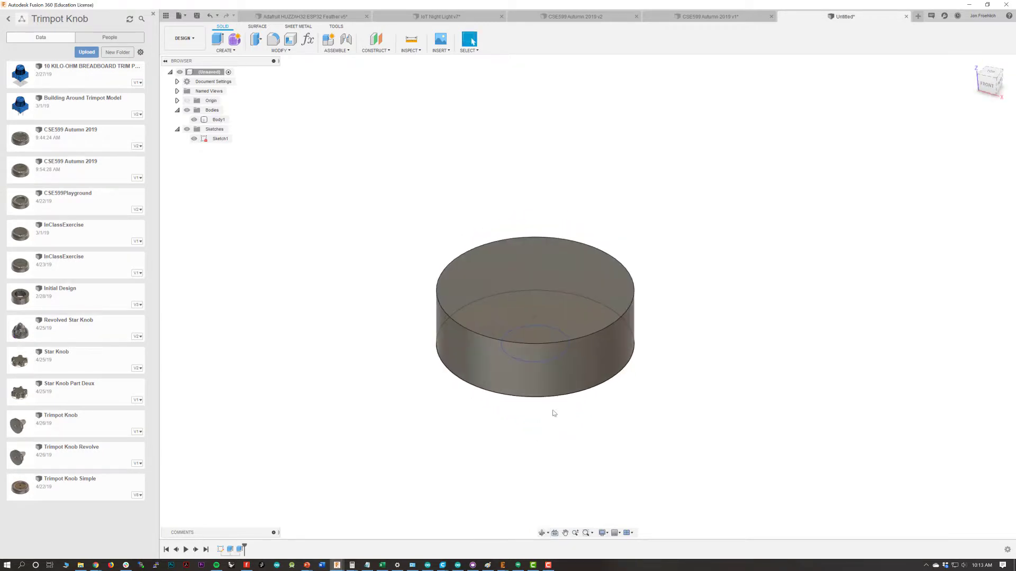
left_click(598, 333)
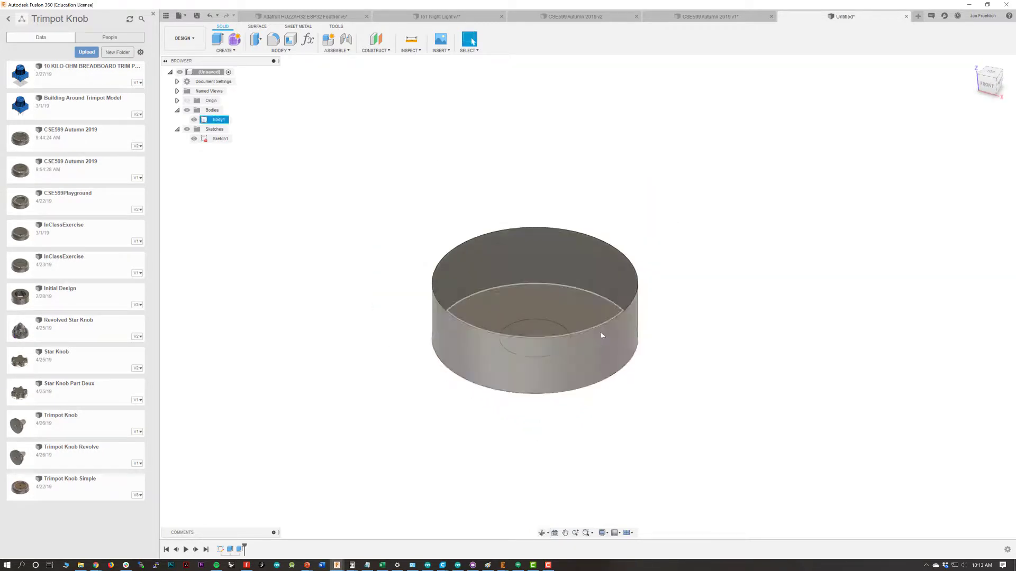
left_click(444, 153)
left_click(281, 51)
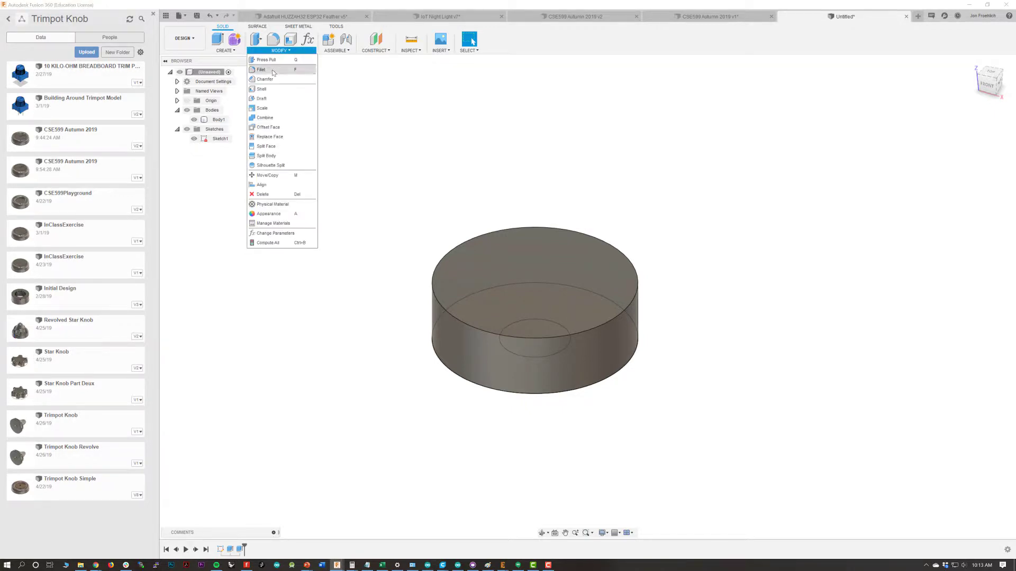
left_click(682, 174)
key("f")
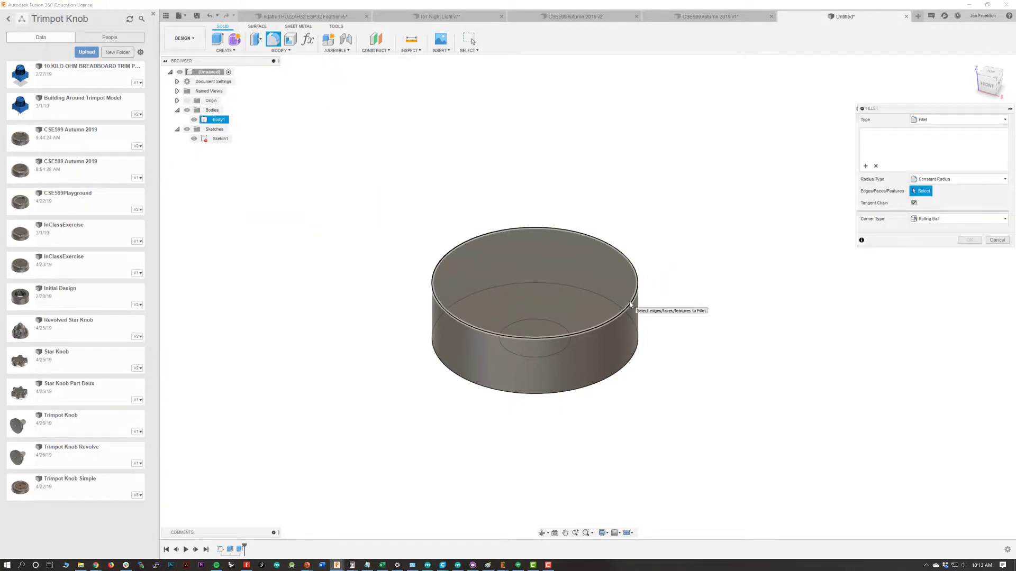
left_click(632, 303)
left_click_drag(633, 303, 627, 308)
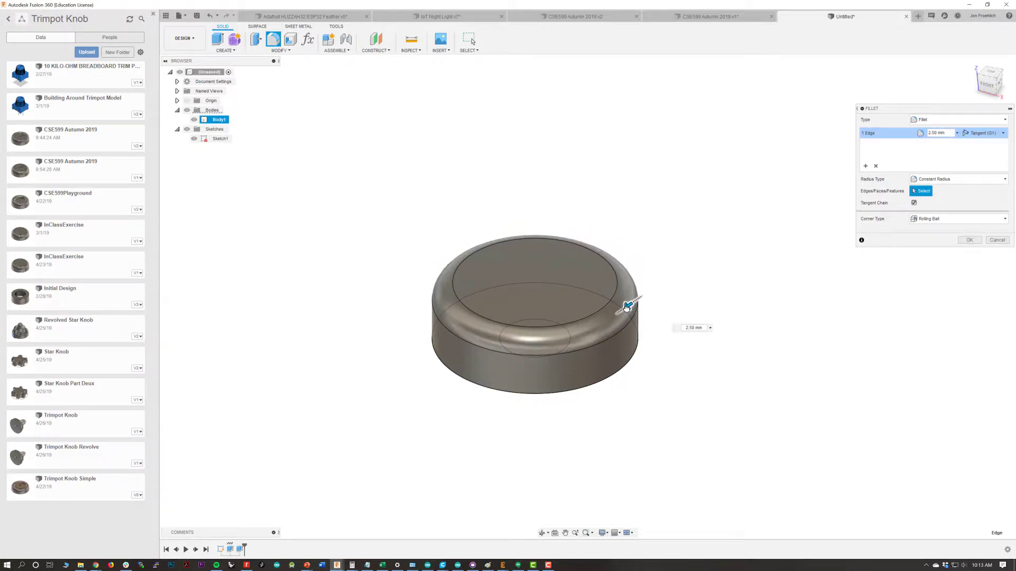
left_click_drag(627, 308, 628, 307)
key("Return")
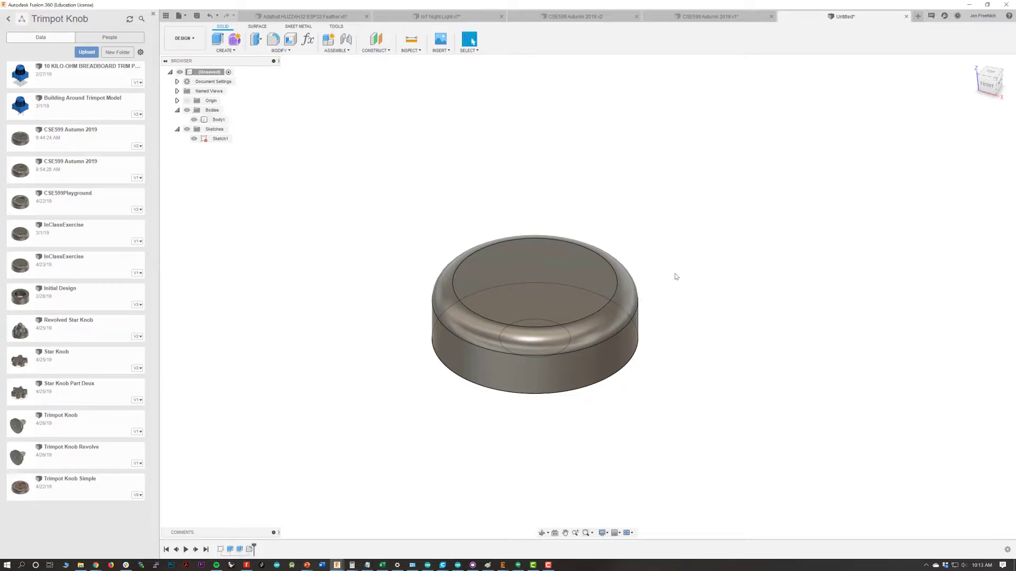
Create a new sketch on the flat top face of the knob.
middle_click_drag(665, 257, 658, 299, "shift")
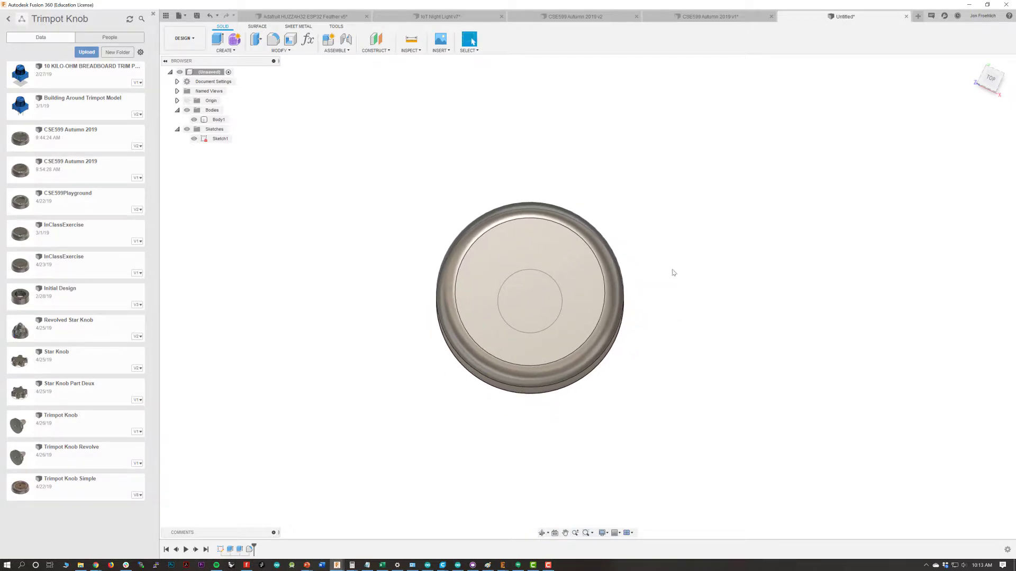
middle_click_drag(670, 263, 653, 255)
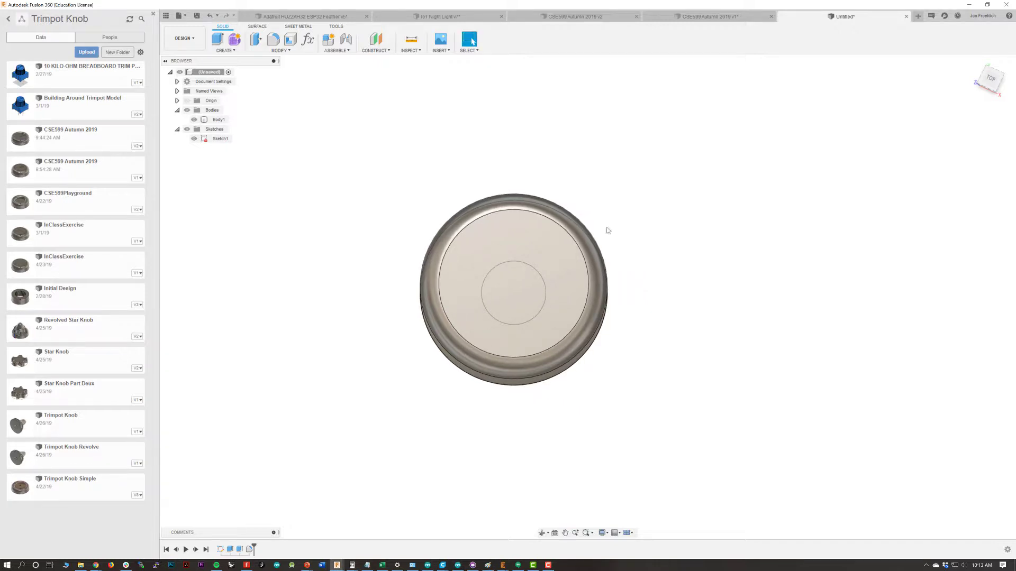
left_click(232, 51)
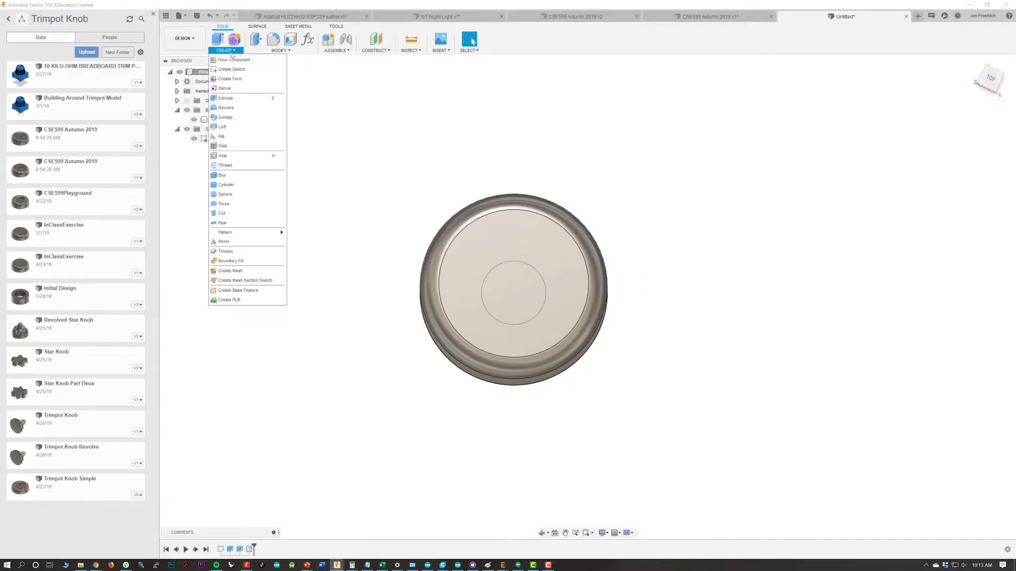
left_click(232, 69)
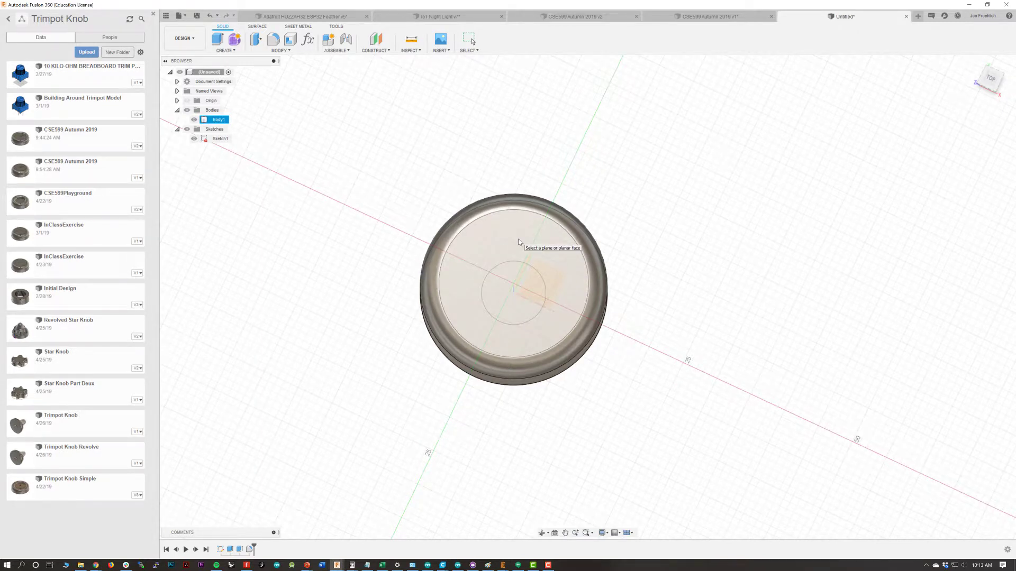
left_click(519, 239)
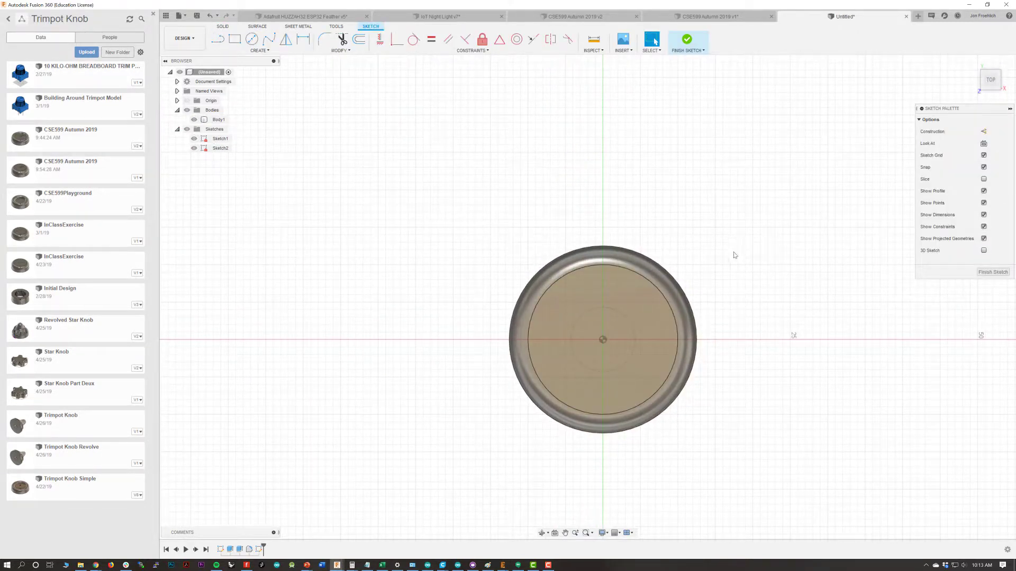
Draw a three-sided inscribed polygon centered on the vertical axis above the origin, its upper vertex touching the top face's edge.
middle_click_drag(730, 282, 690, 229)
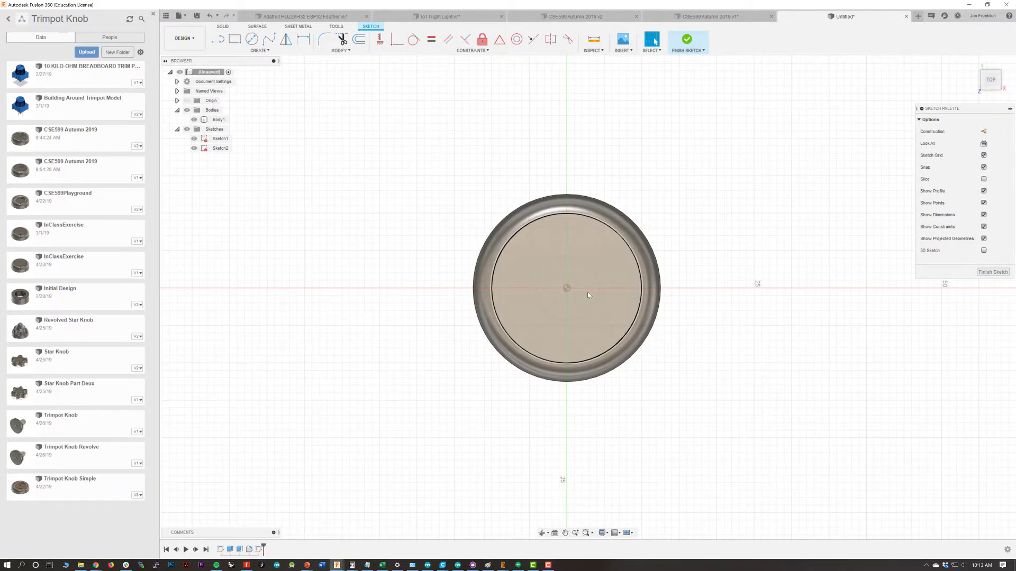
mouse_move(712, 229)
middle_mouse_down()
mouse_move(655, 190)
mouse_move(655, 173)
mouse_move(655, 213)
middle_mouse_up()
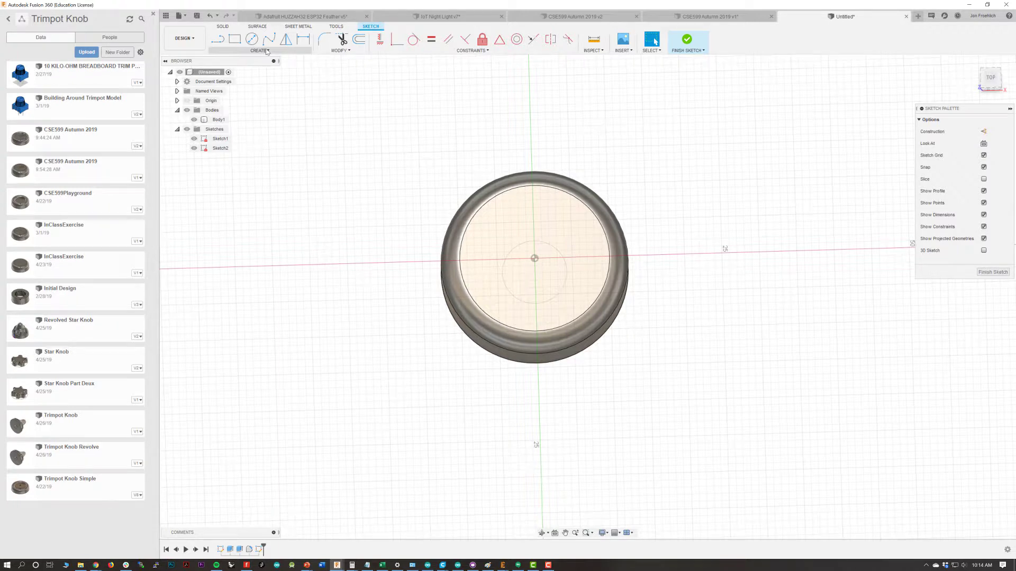
left_click(267, 52)
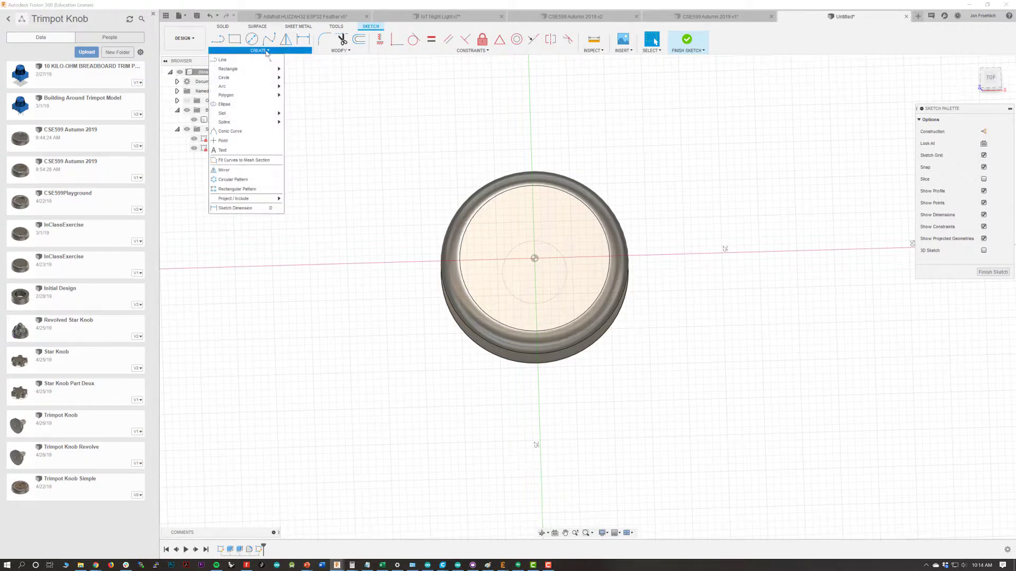
mouse_move(266, 97)
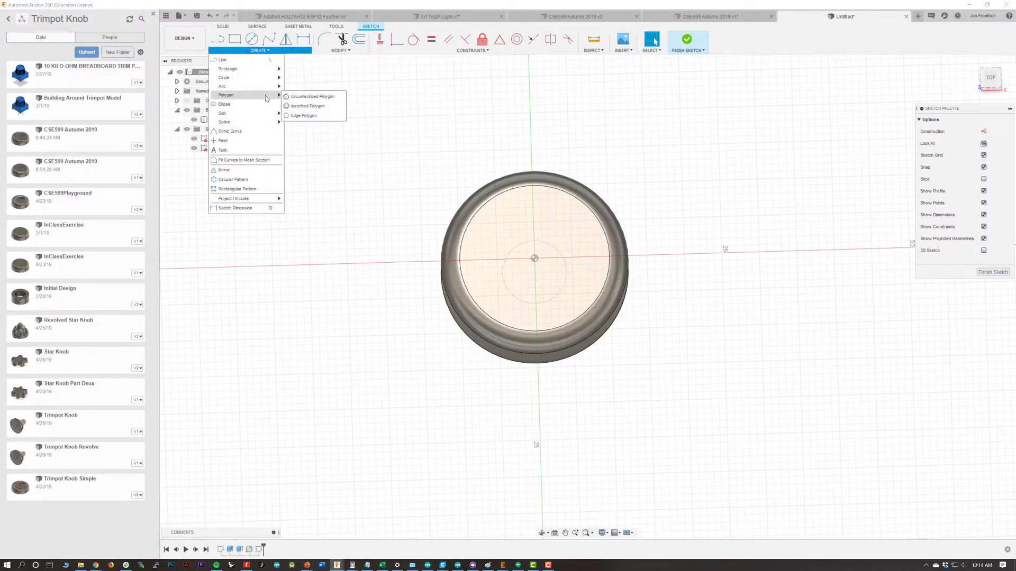
left_click(317, 108)
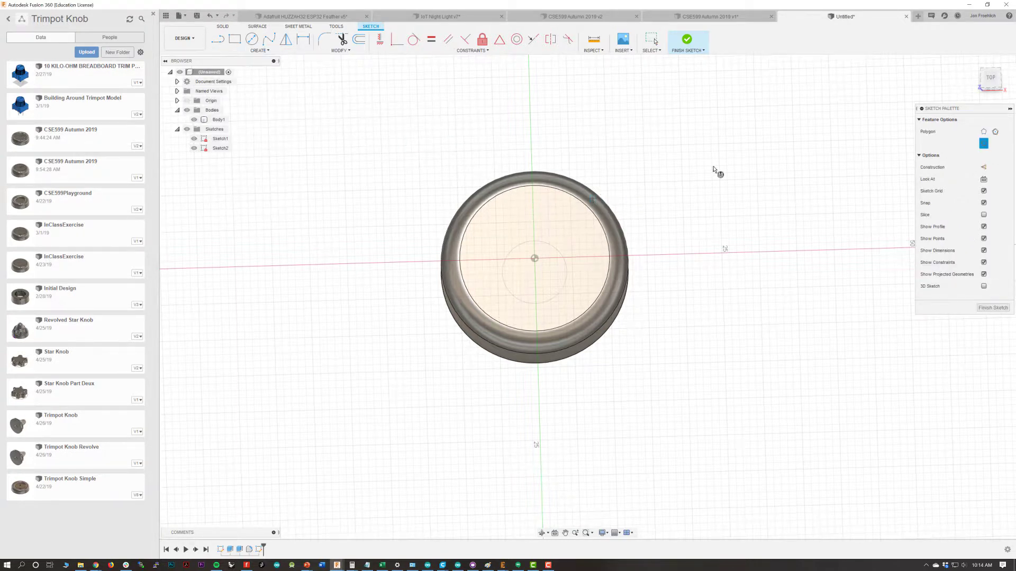
left_click(994, 82)
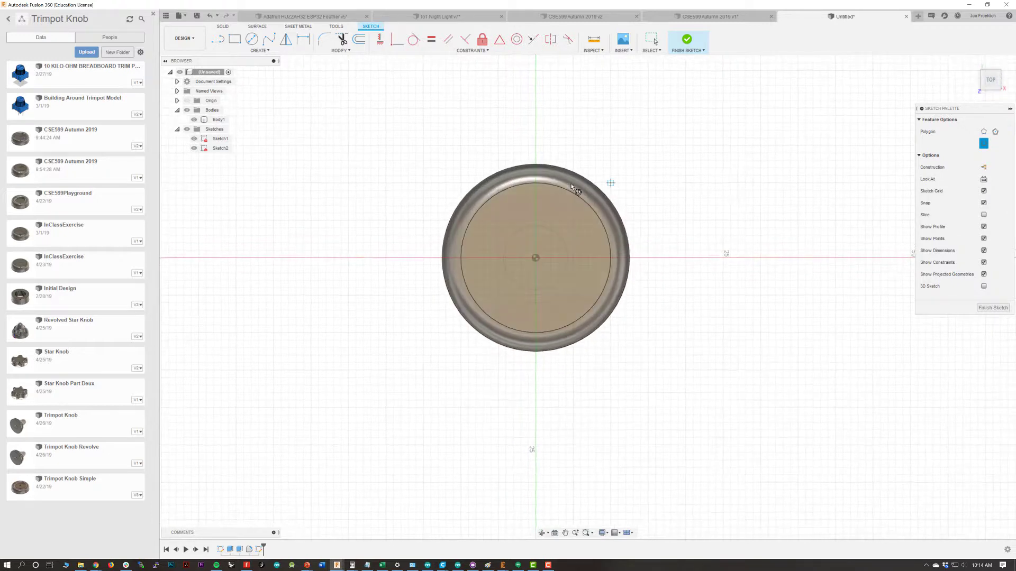
left_click(536, 213)
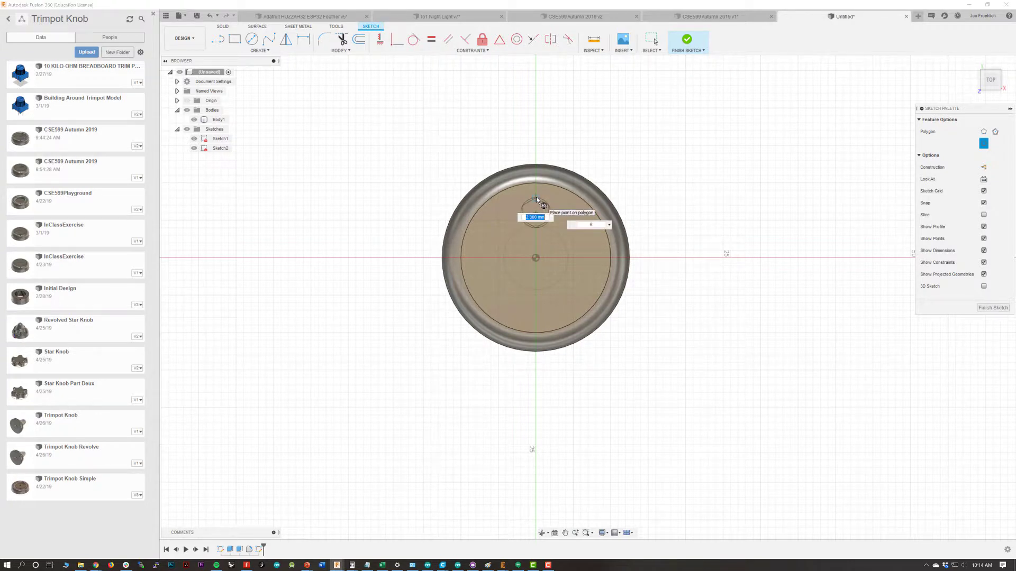
key("Tab")
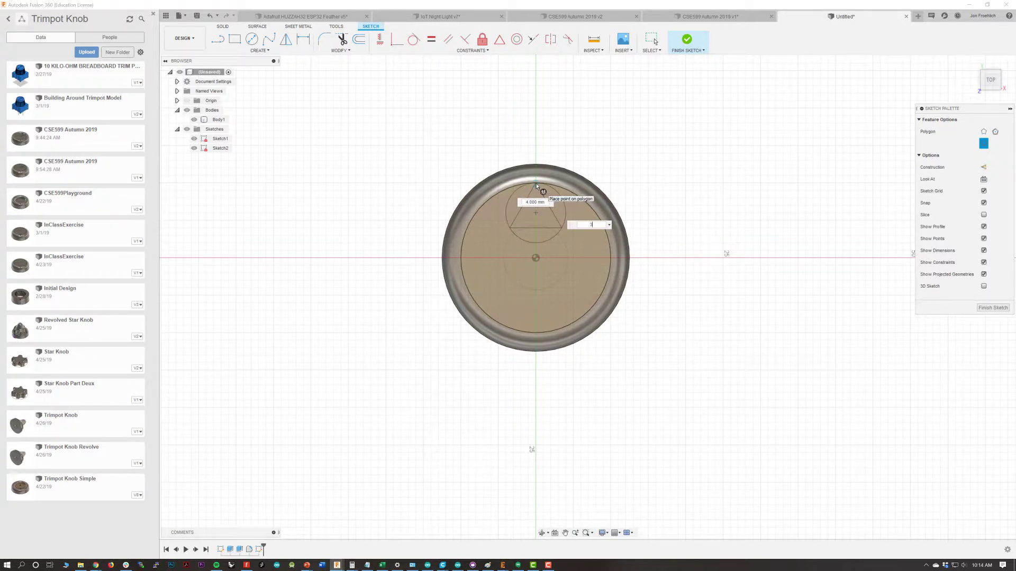
left_click(537, 185)
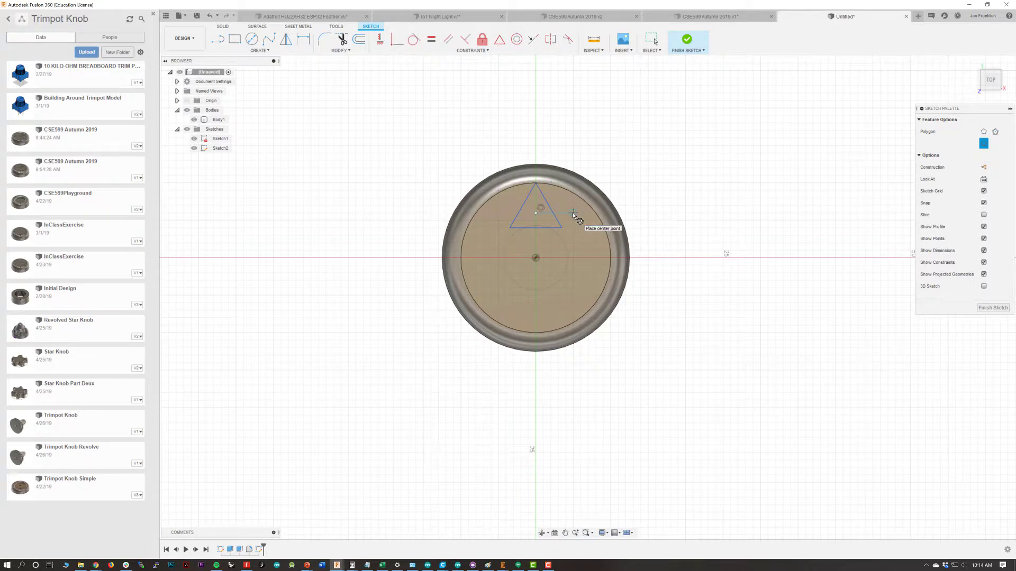
key("Escape")
Draw a 1.5 mm wide rectangle right of the vertical axis, from the triangle's base midpoint down to the horizontal axis.
left_click(261, 52)
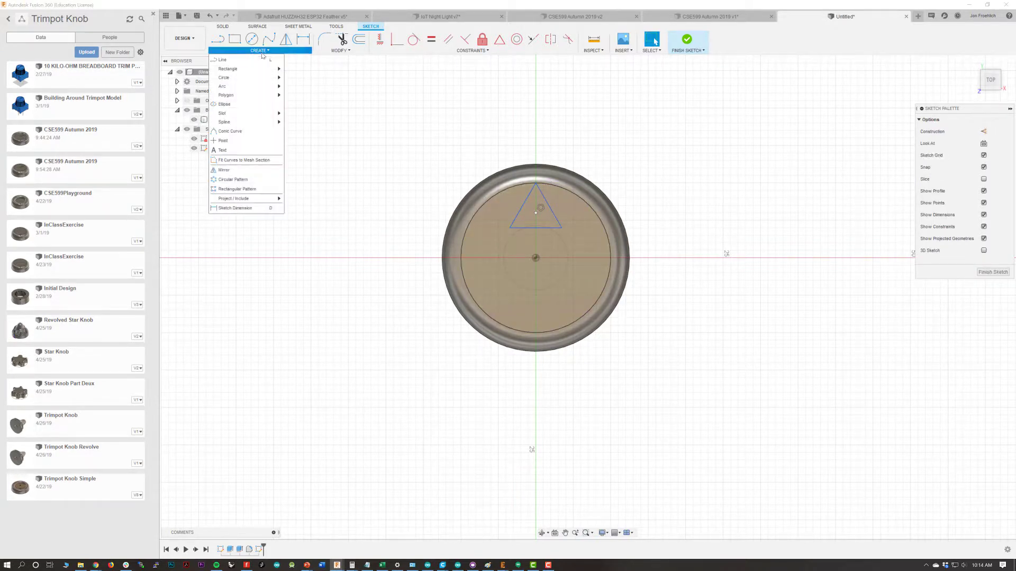
mouse_move(254, 68)
left_click(296, 71)
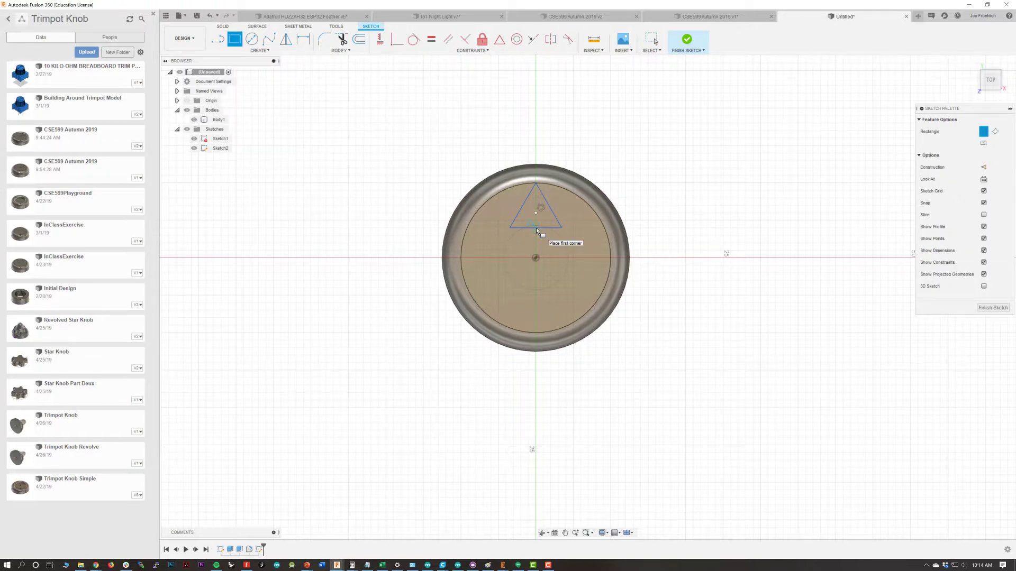
left_click(535, 228)
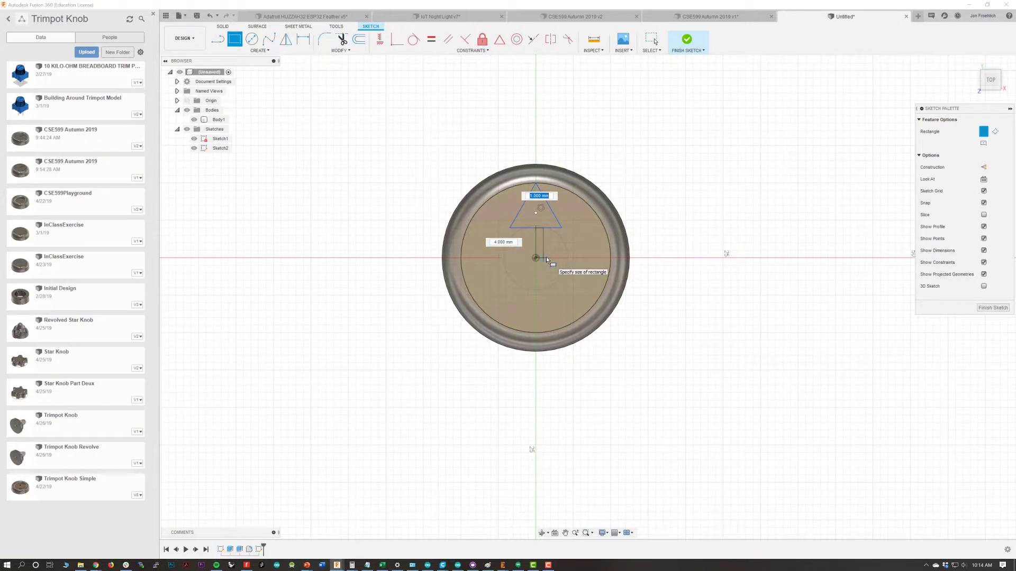
type("1.5")
key("Return")
key("Escape")
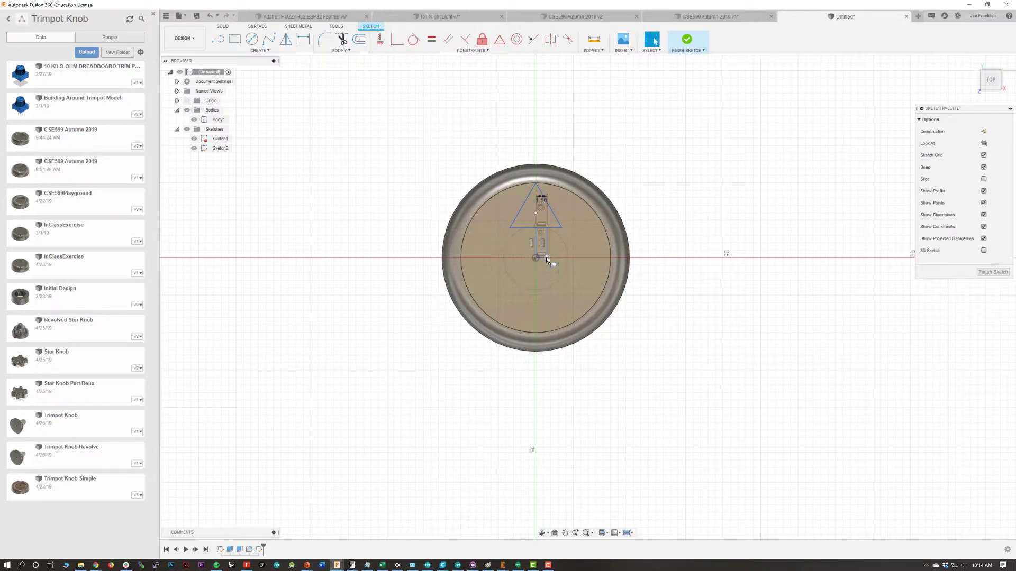
Draw a matching 1.5 mm wide rectangle left of the vertical axis, from the triangle's base midpoint down to the horizontal axis.
left_click(259, 51)
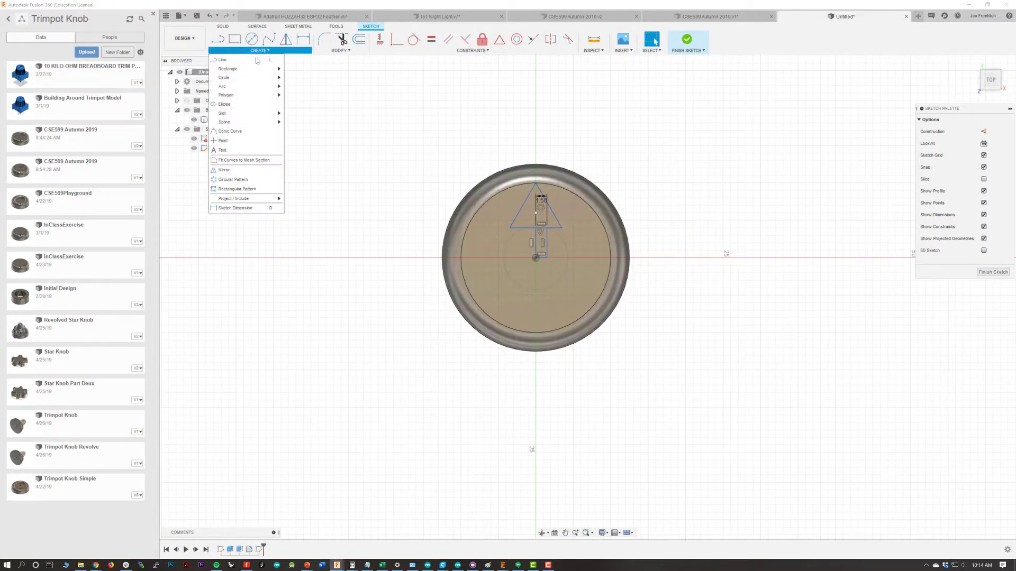
mouse_move(264, 68)
left_click(298, 70)
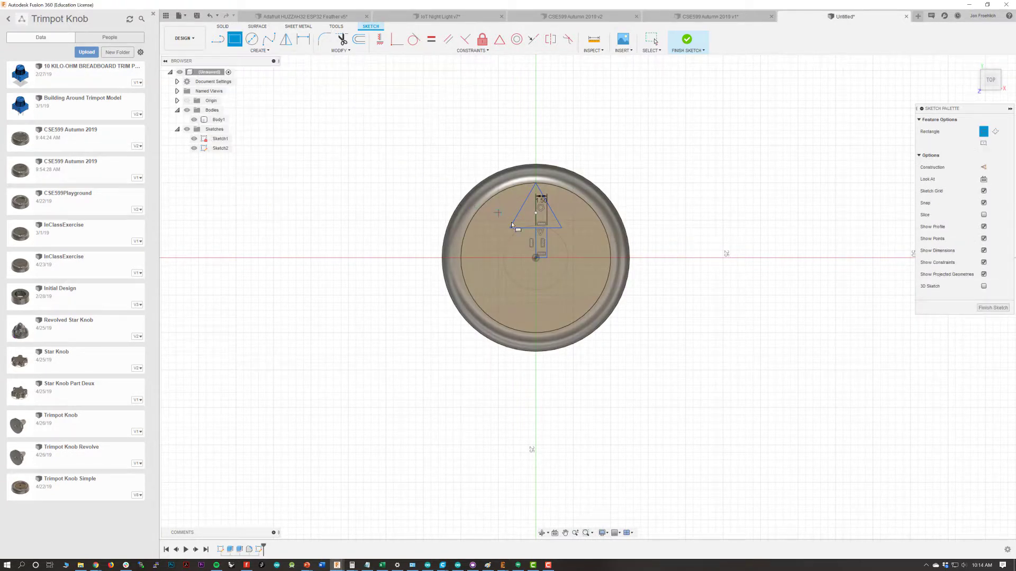
scroll(536, 230, "up", 5)
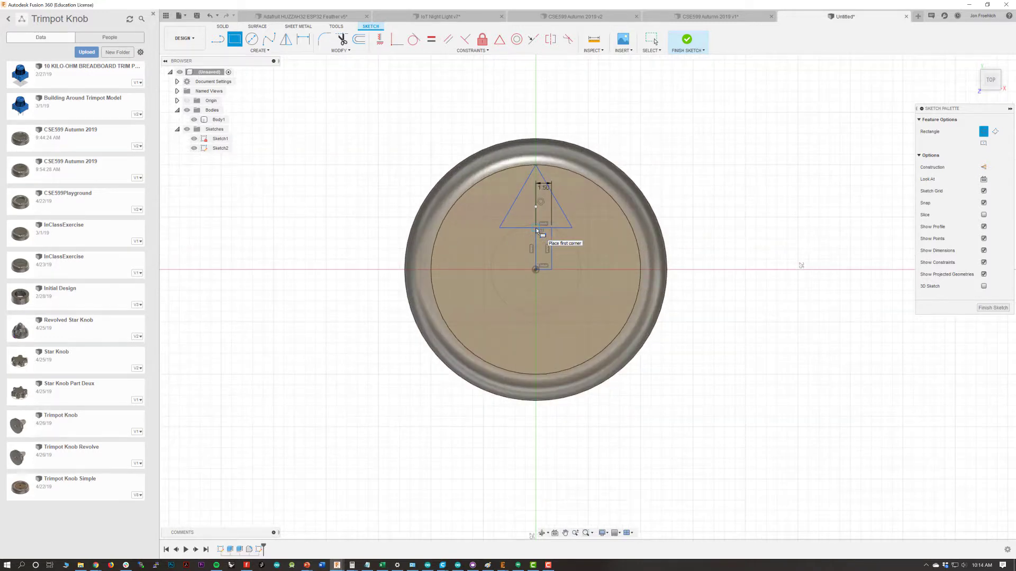
left_click(535, 227)
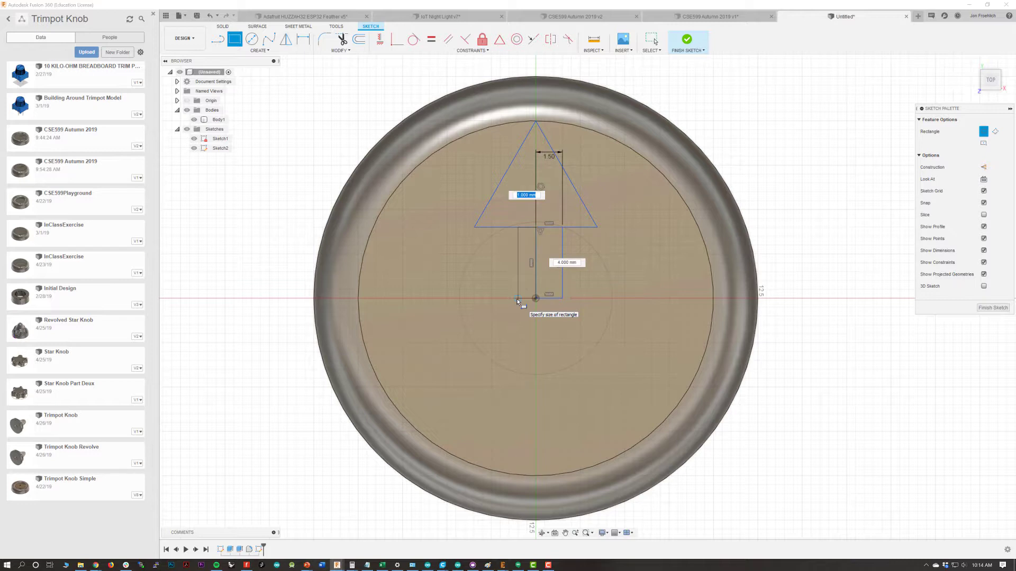
type("1.5")
key("Return")
key("Escape")
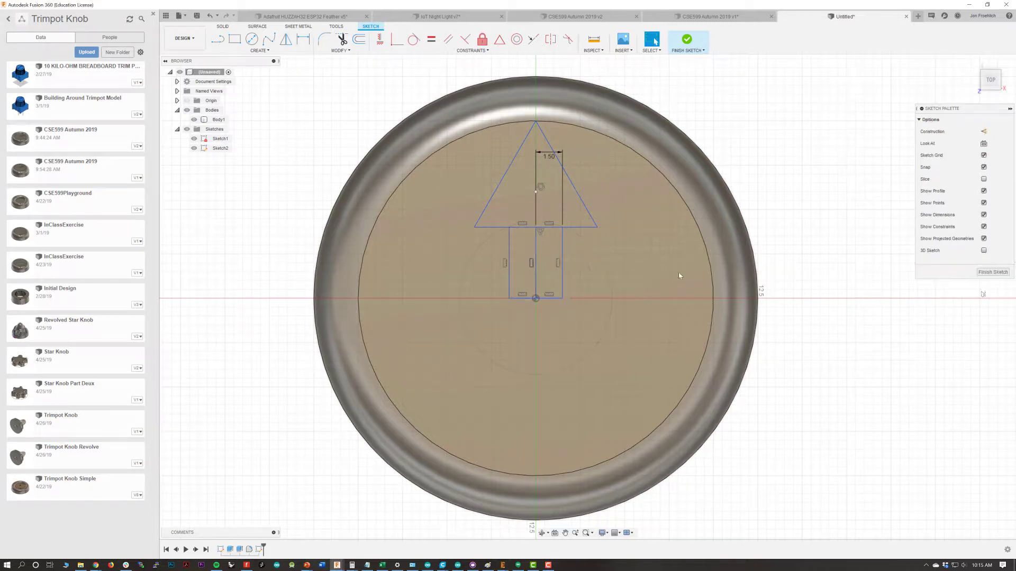
Extrude the arrow's triangle and both rectangle profiles as a 1.5 mm deep cut into the knob's top face.
scroll(660, 227, "up", 2)
scroll(659, 227, "down", 3)
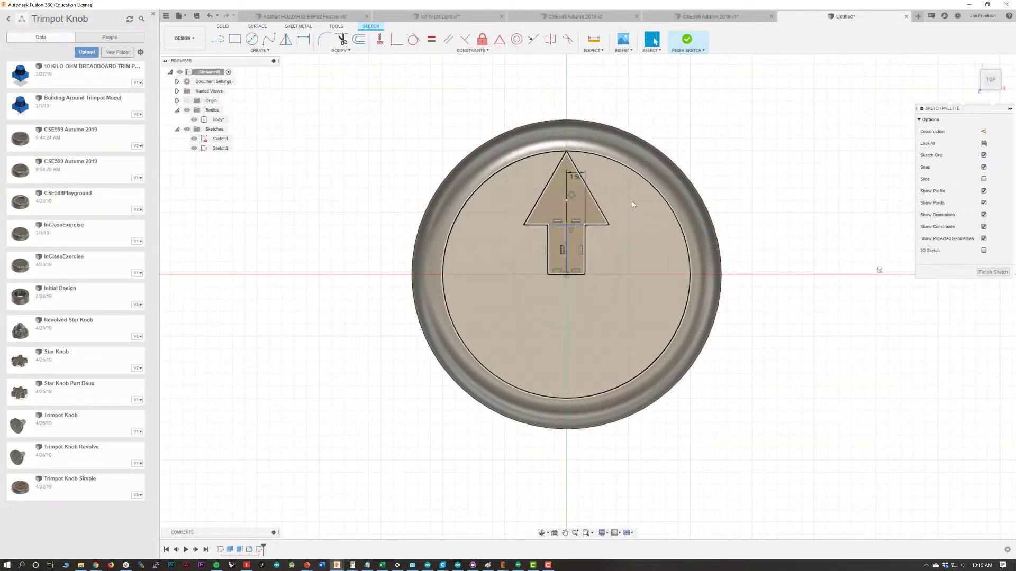
mouse_move(735, 186)
middle_mouse_down("shift")
mouse_move(716, 143)
mouse_move(718, 172)
middle_mouse_up("shift")
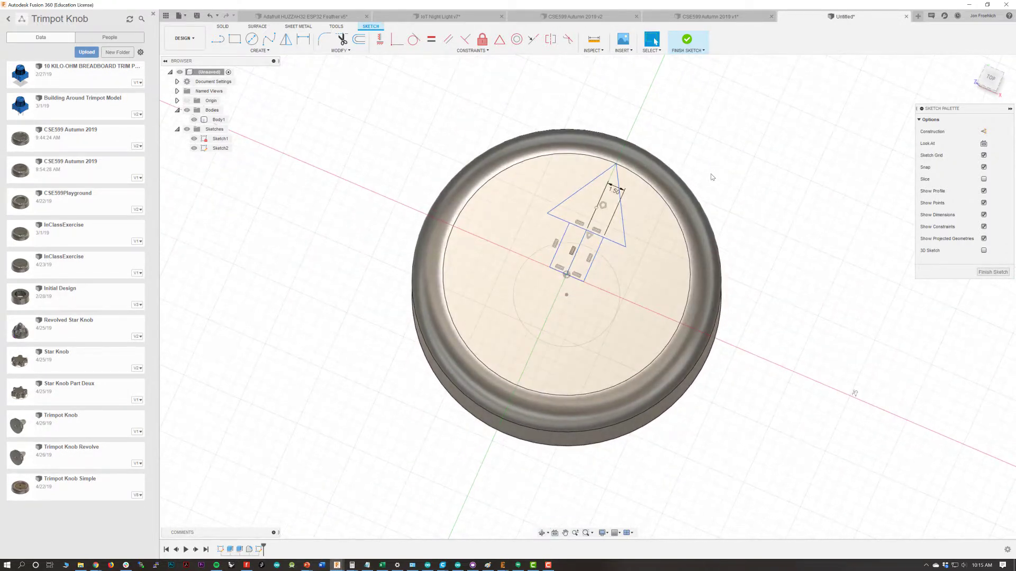
key("e")
left_click(587, 203)
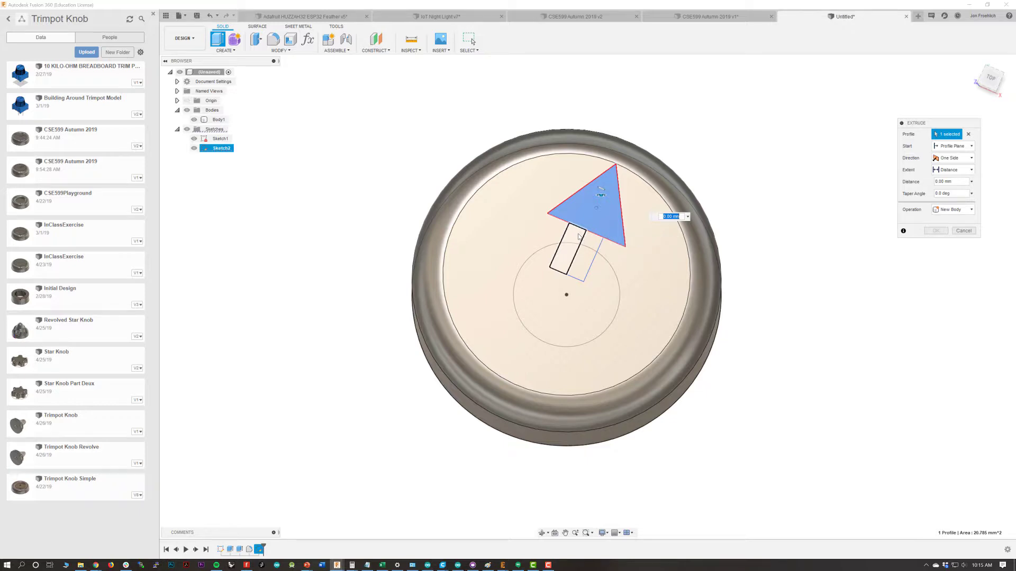
left_click(579, 236)
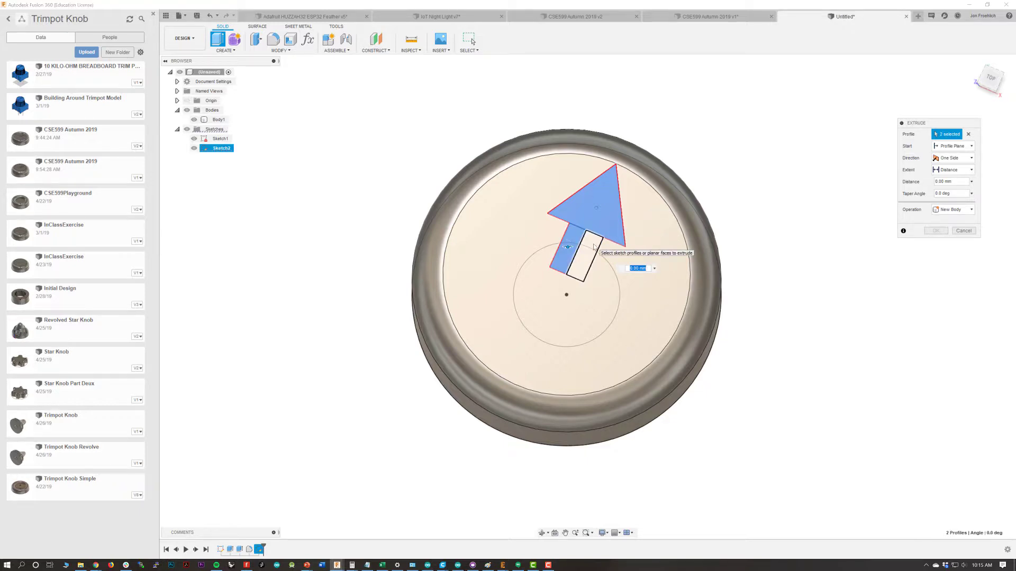
left_click(588, 253)
middle_click_drag(724, 228, 684, 193, "shift")
mouse_move(594, 235)
left_mouse_down()
mouse_move(589, 204)
mouse_move(589, 256)
mouse_move(591, 238)
left_mouse_up()
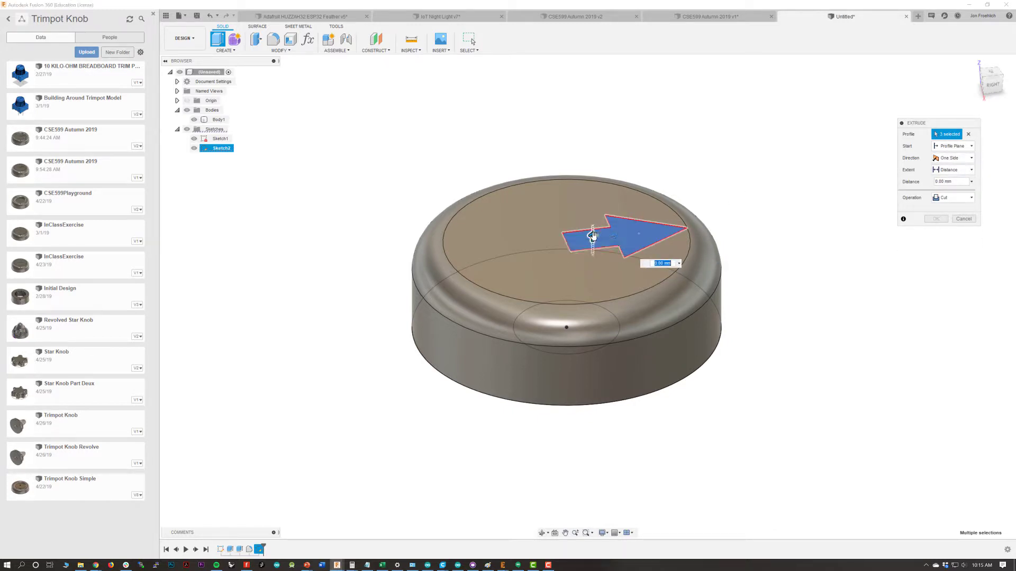
mouse_move(592, 237)
left_mouse_down()
mouse_move(592, 218)
mouse_move(586, 256)
left_mouse_up()
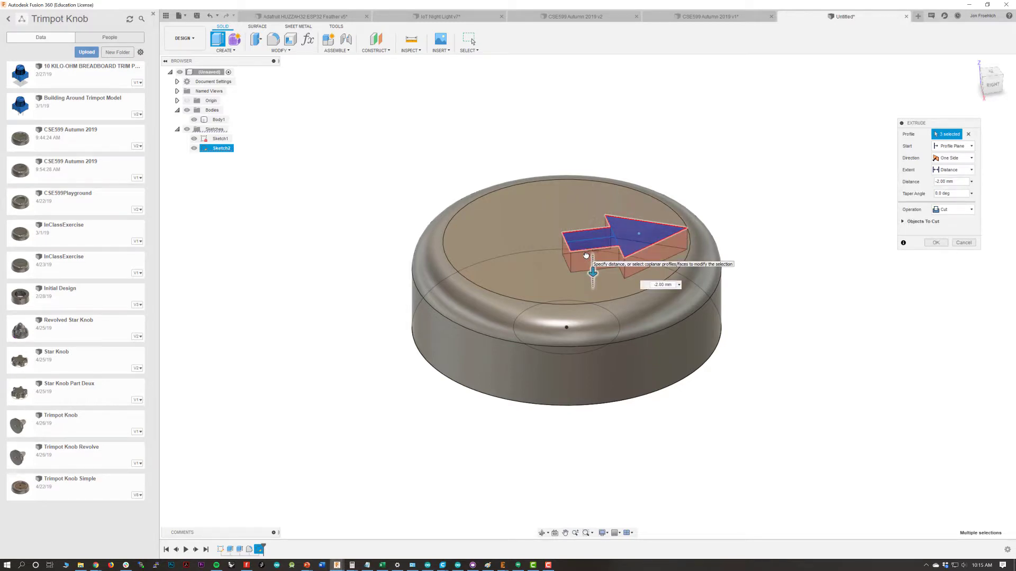
left_click(657, 285)
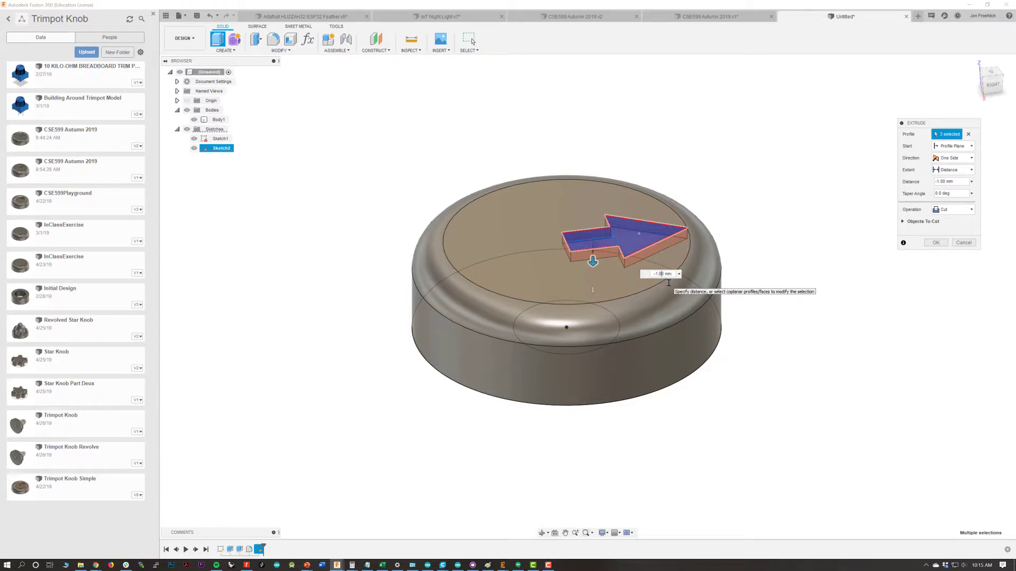
key("Right")
key("Right")
type("5")
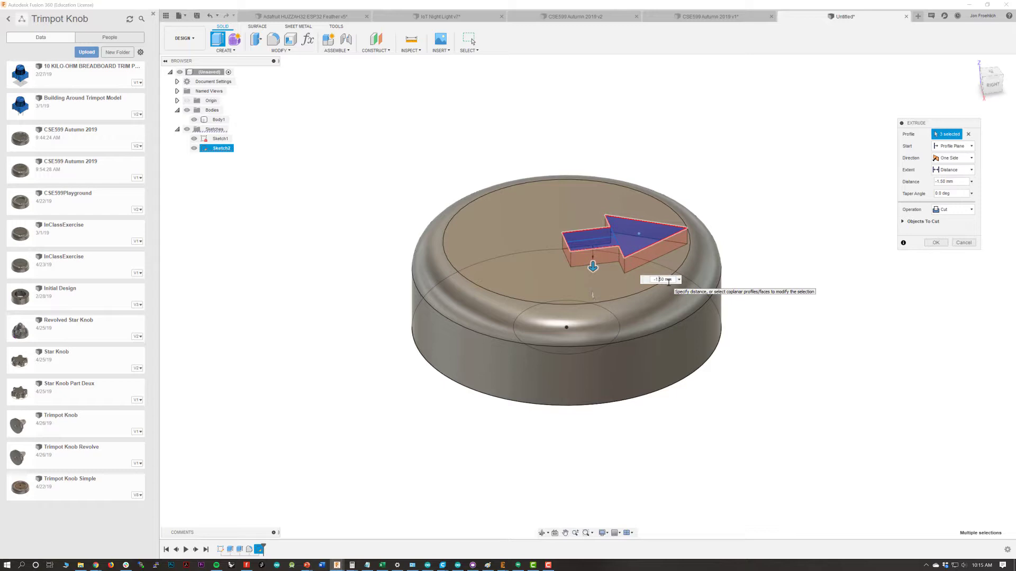
key("Return")
Send the knob body to the Cura print utility with medium mesh refinement.
middle_click_drag(659, 268, 698, 242, "shift")
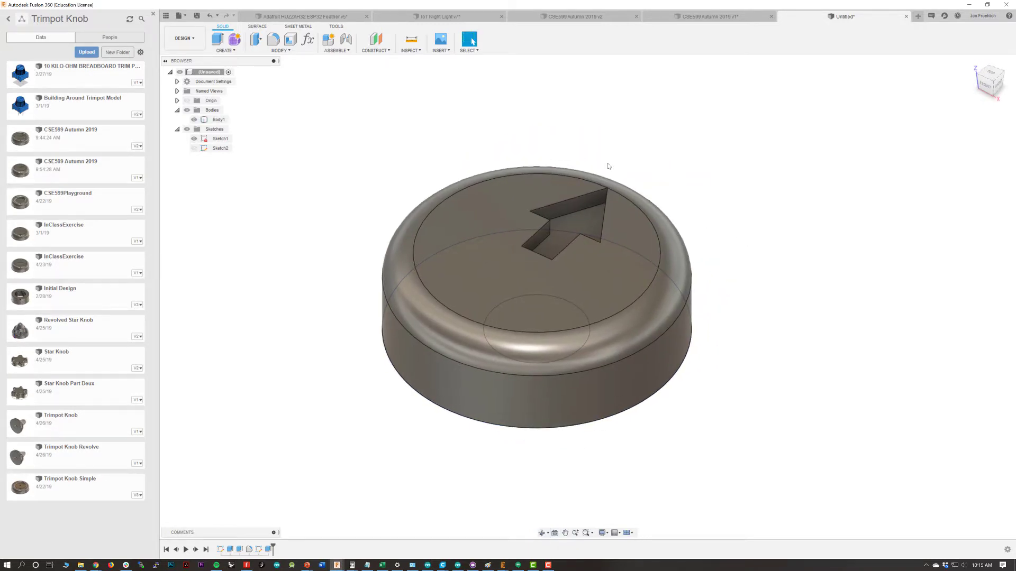
left_click(337, 26)
left_click(219, 50)
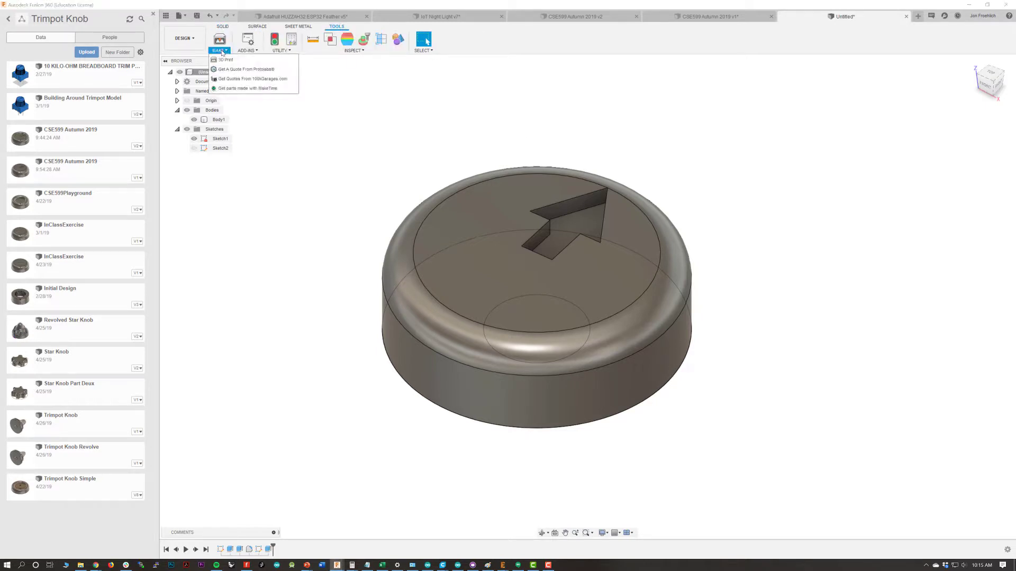
left_click(226, 61)
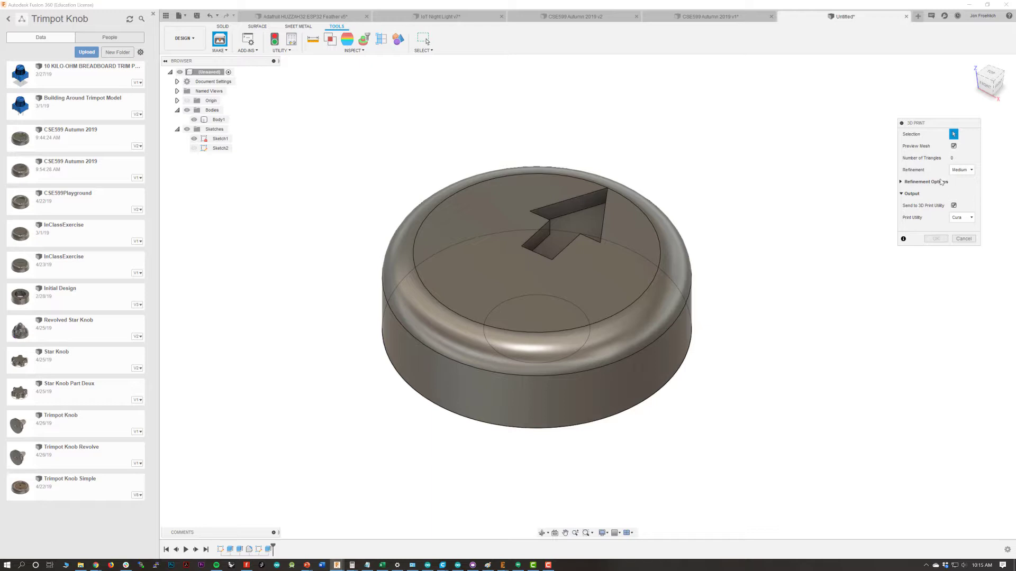
left_click(638, 247)
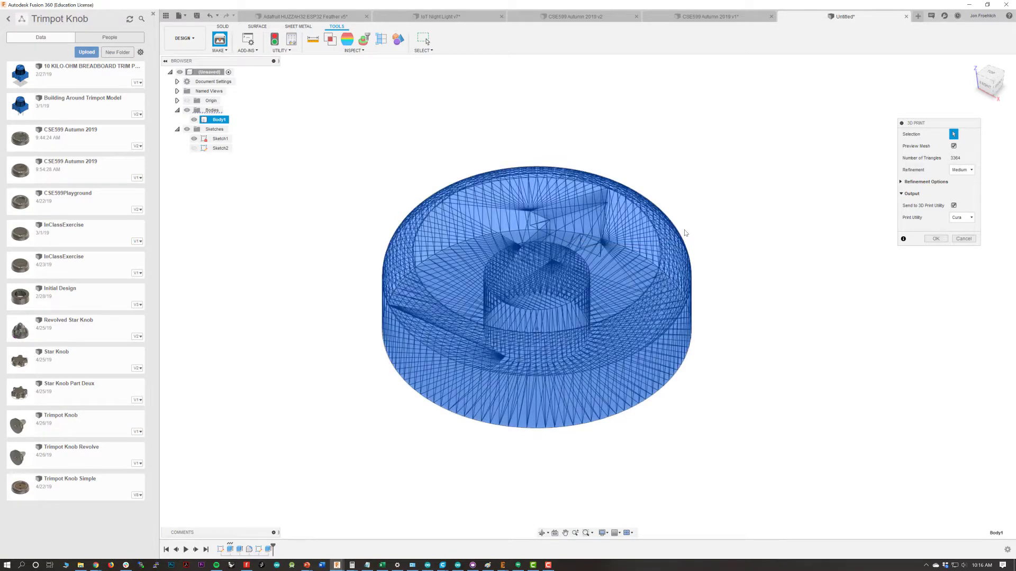
mouse_move(699, 270)
middle_mouse_down("shift")
mouse_move(690, 215)
mouse_move(705, 274)
mouse_move(699, 267)
middle_mouse_up("shift")
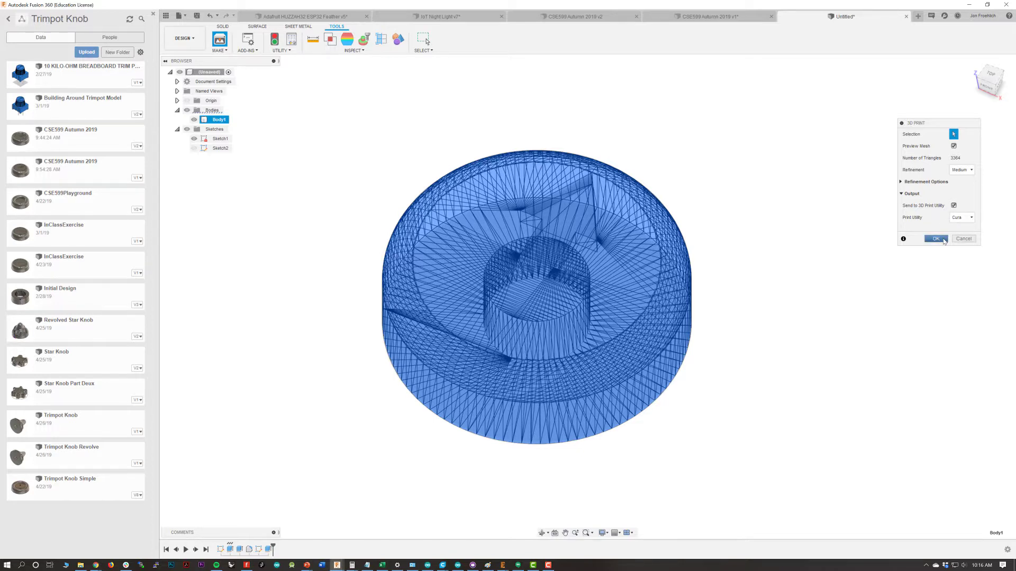
left_click(937, 239)
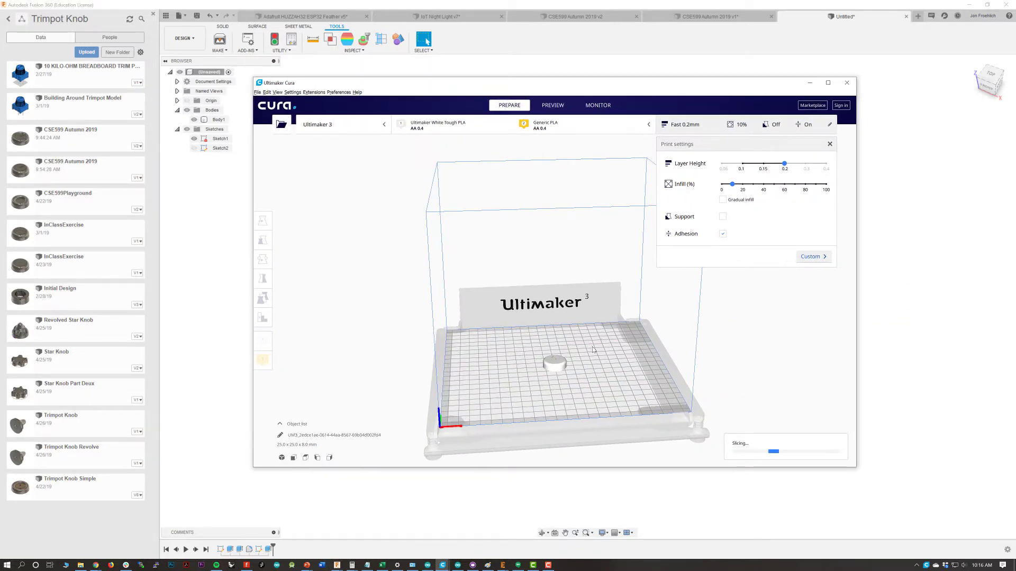
Examine the sliced knob on the Cura build plate and its layer preview from the inner layers to the top.
scroll(582, 394, "up", 1)
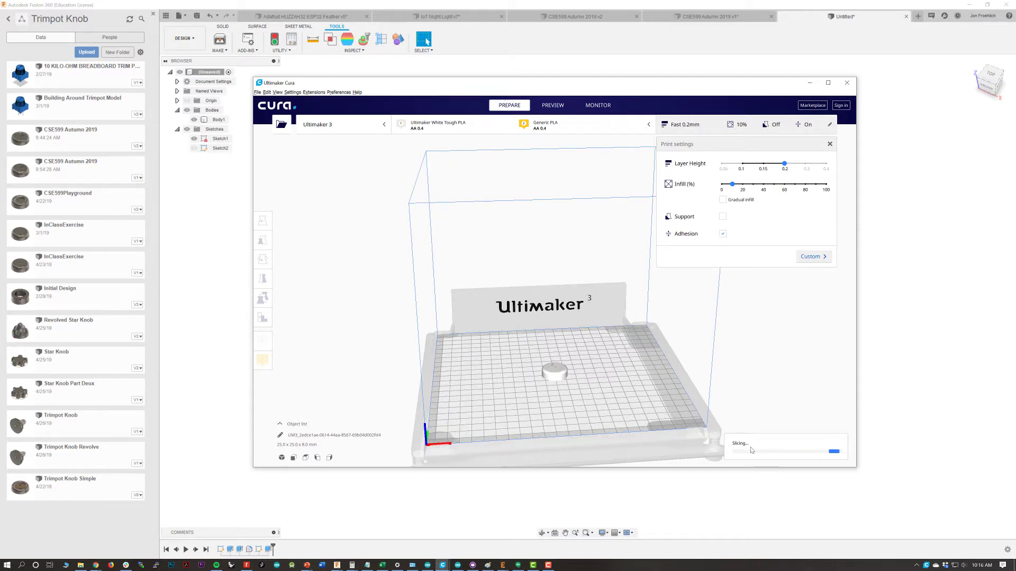
scroll(562, 393, "up", 5)
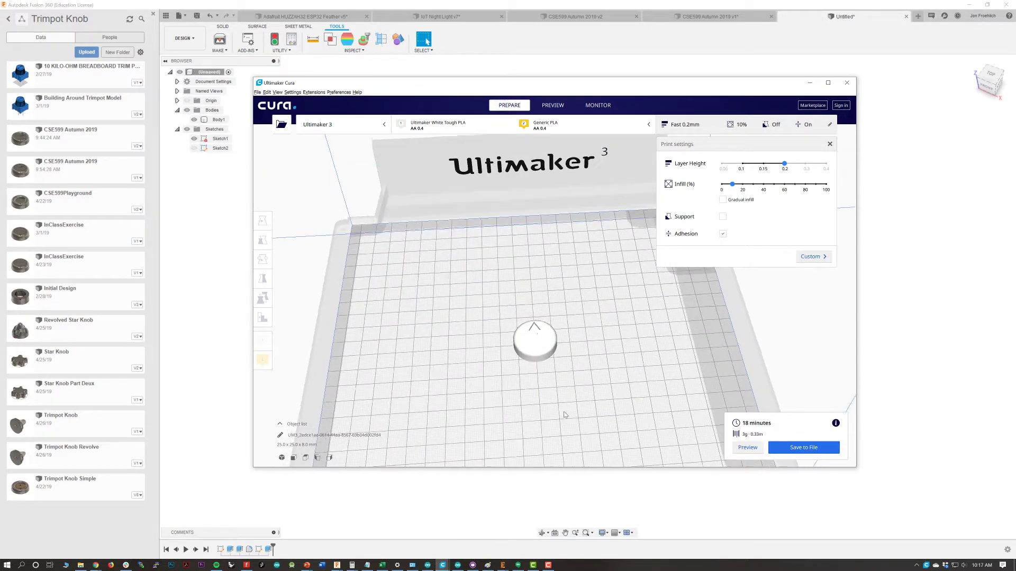
right_click_drag(562, 394, 699, 417)
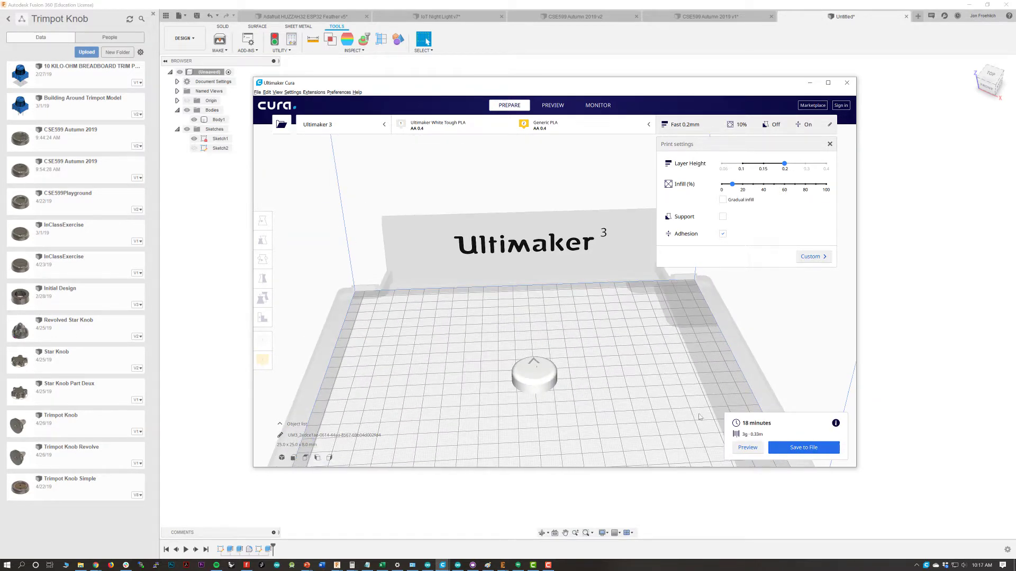
left_click(756, 449)
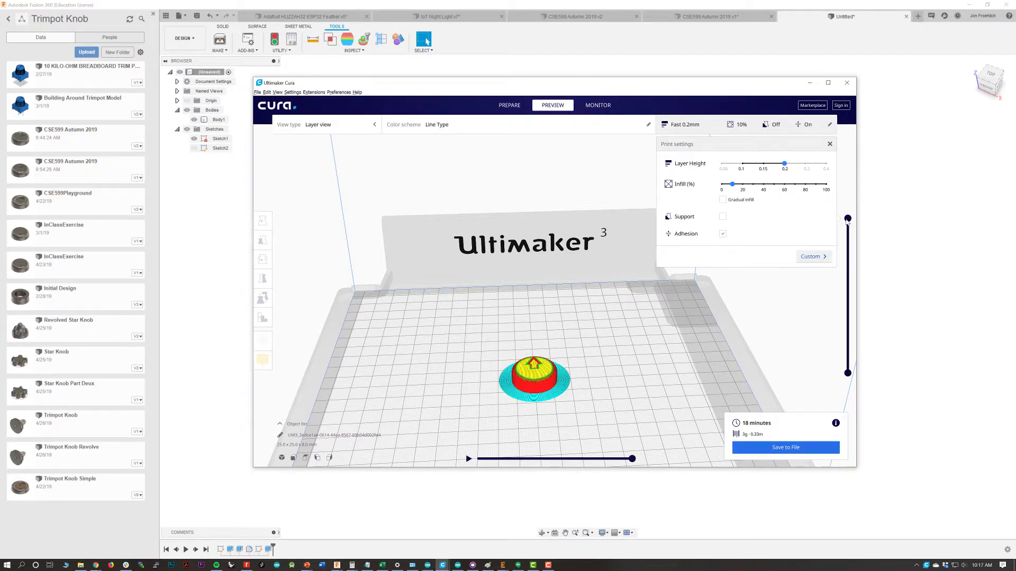
left_click_drag(847, 221, 853, 339)
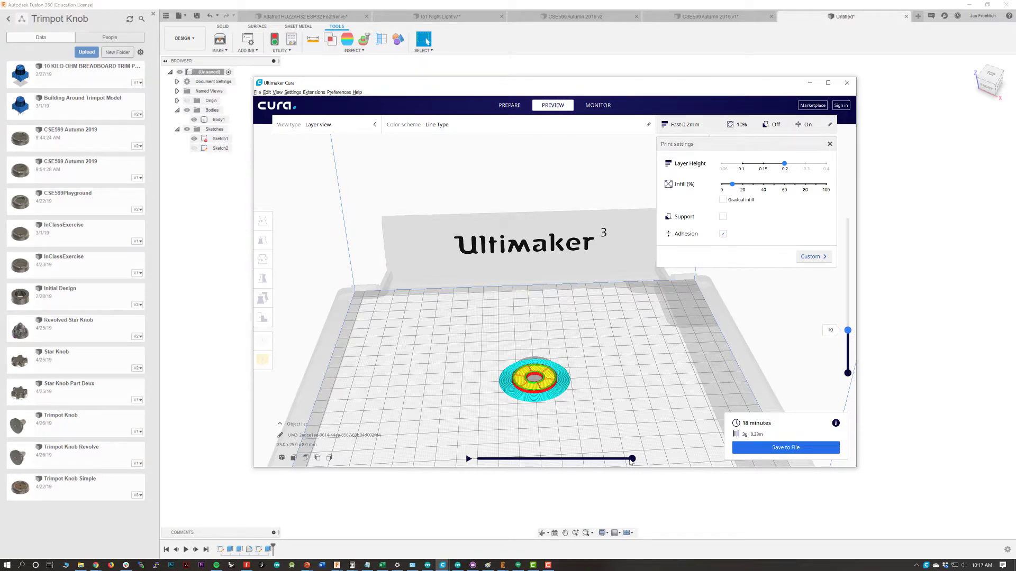
mouse_move(631, 459)
left_mouse_down()
mouse_move(544, 461)
mouse_move(627, 464)
left_mouse_up()
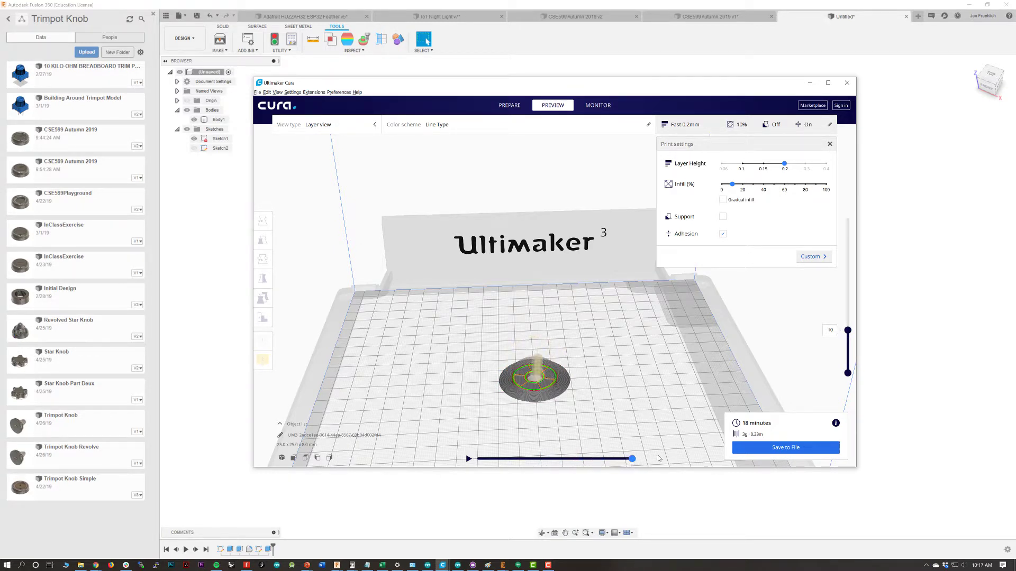
left_click_drag(848, 330, 848, 234)
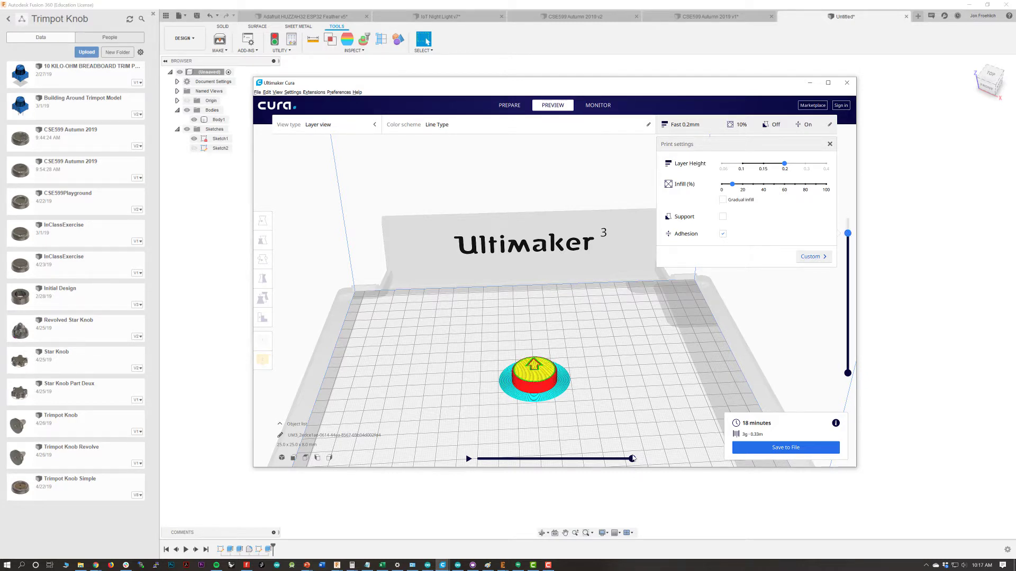
mouse_move(632, 459)
left_mouse_down()
mouse_move(577, 457)
mouse_move(632, 459)
left_mouse_up()
left_click_drag(848, 233, 848, 218)
Try a 0.1 mm layer height for the print and restore it to 0.2 mm.
left_click(755, 165)
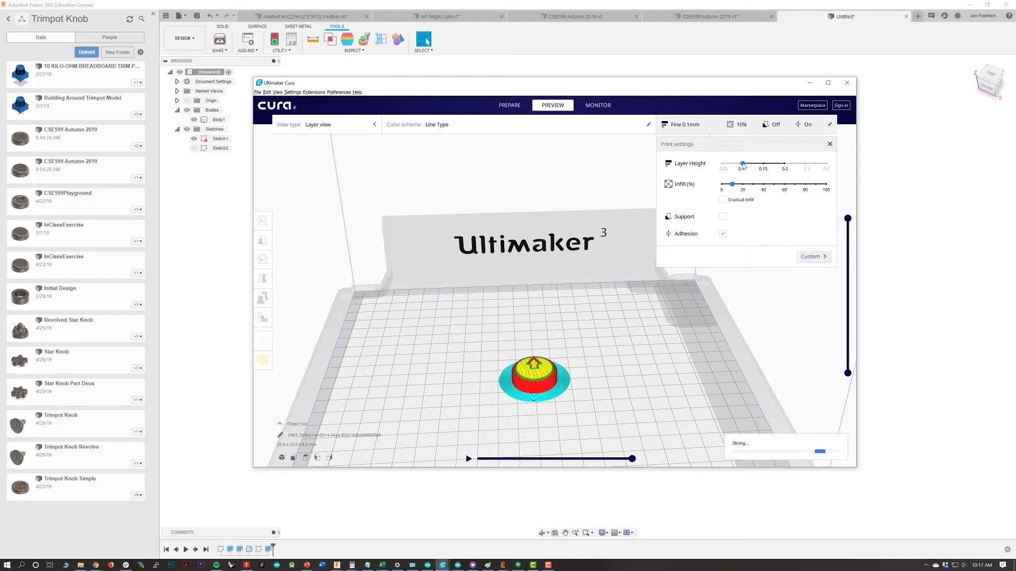
left_click_drag(743, 164, 778, 166)
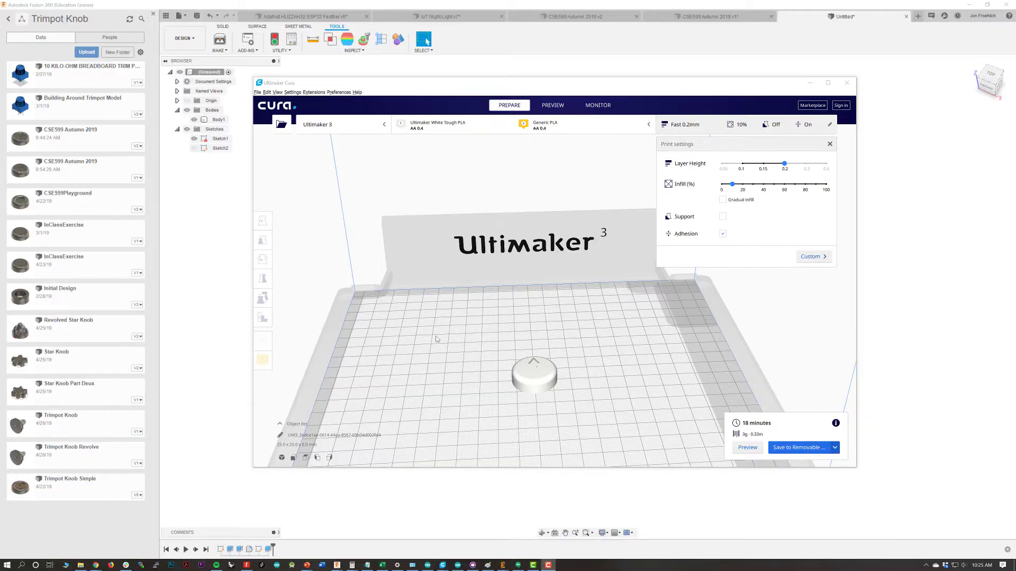
Rename the print job as TrimPotKnobArrow.
left_click(296, 435)
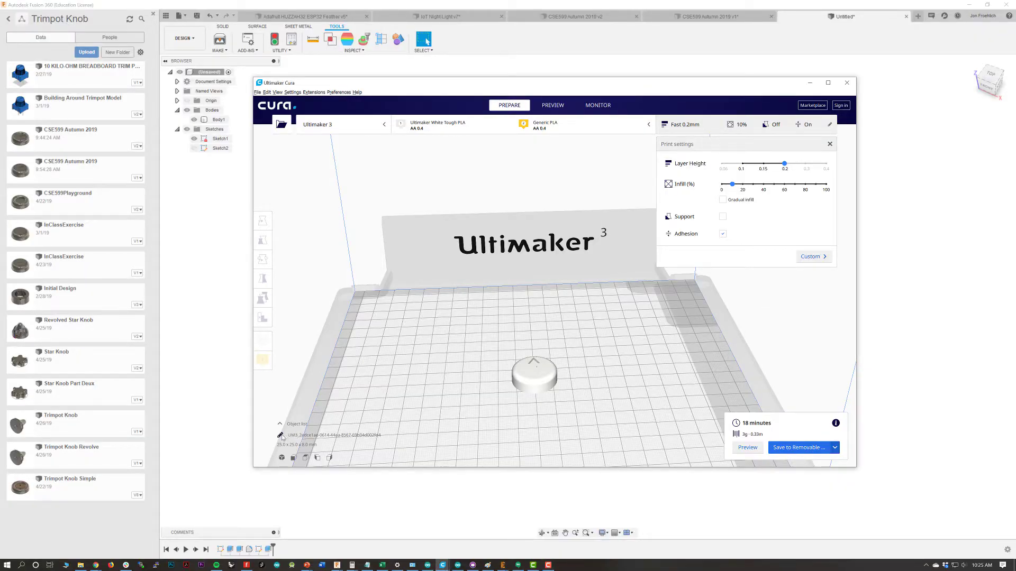
triple_click(300, 435)
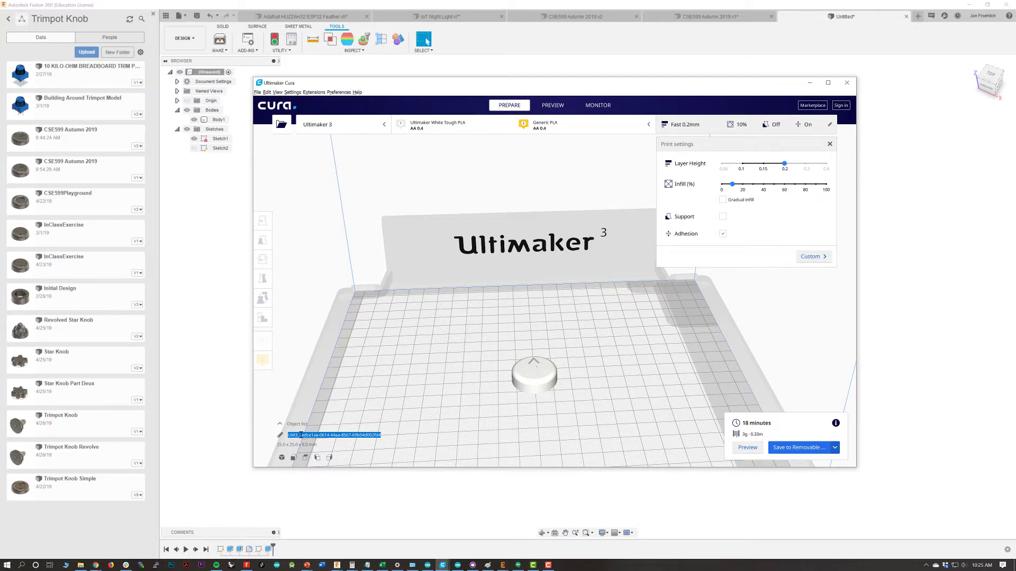
type("Demo")
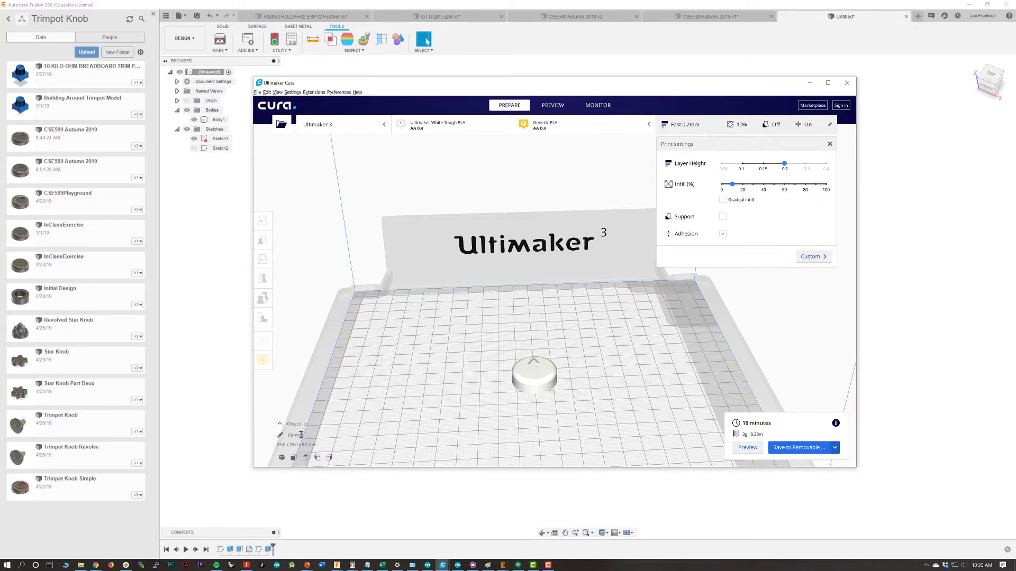
type("TrimPot")
key("ctrl+a")
type("Trim")
Check the full layer preview and the printer monitoring view, and return to print preparation.
left_click(553, 106)
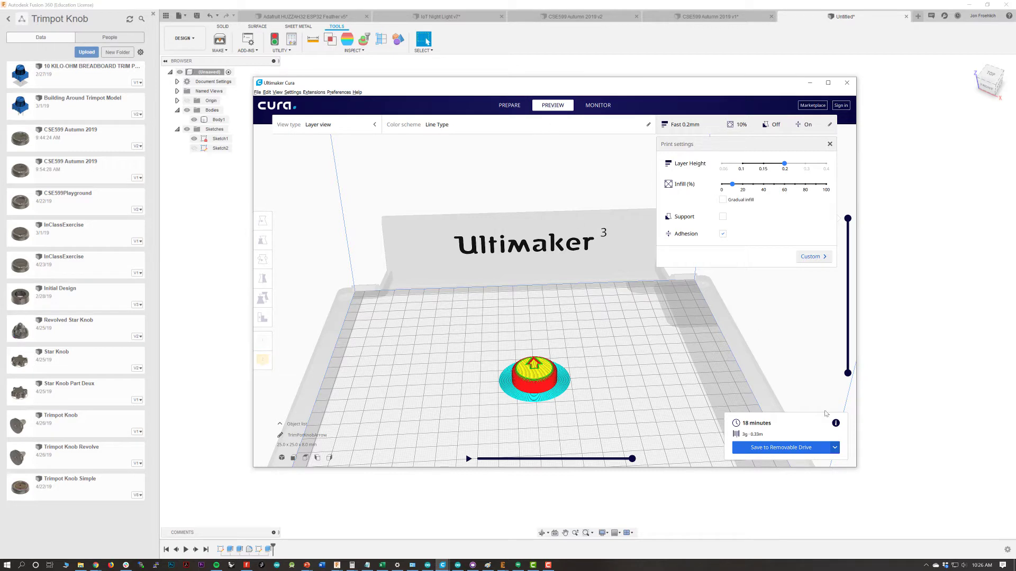
mouse_move(848, 218)
left_mouse_down()
mouse_move(847, 262)
mouse_move(846, 202)
left_mouse_up()
left_click(509, 105)
left_click(597, 105)
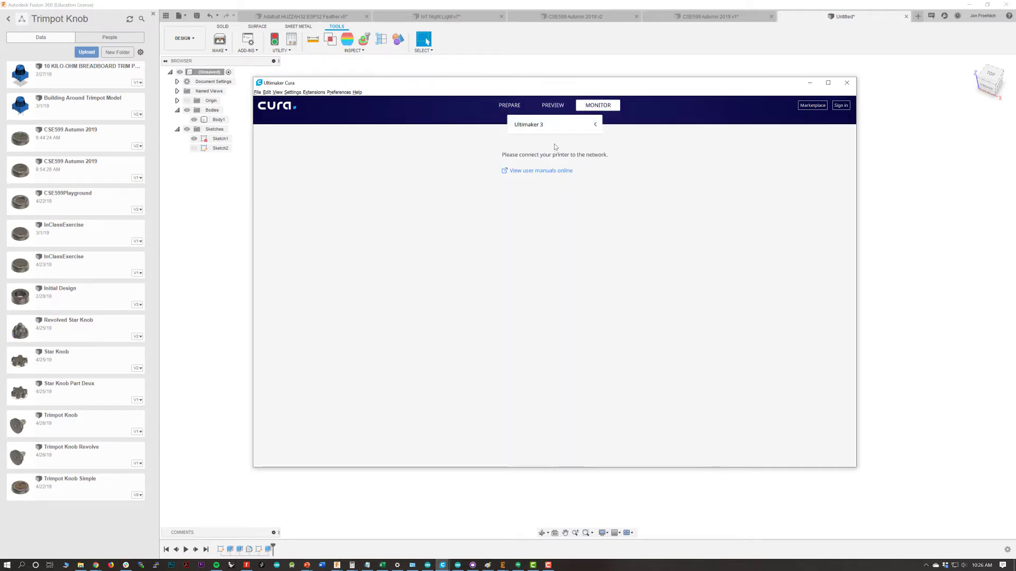
left_click(512, 105)
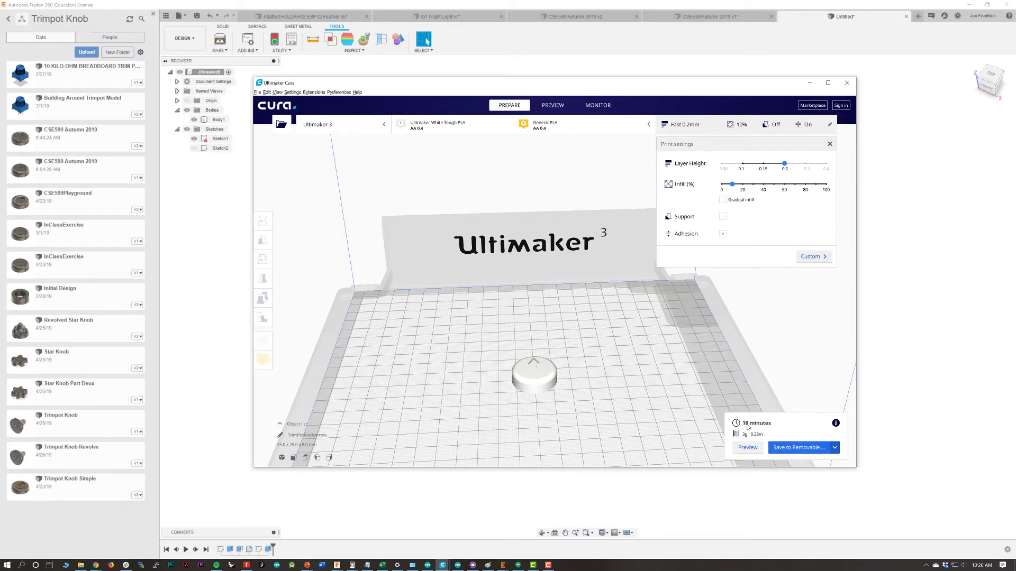
Set the layer height to 0.15 mm and save the sliced knob to the removable drive.
left_click_drag(785, 165, 743, 165)
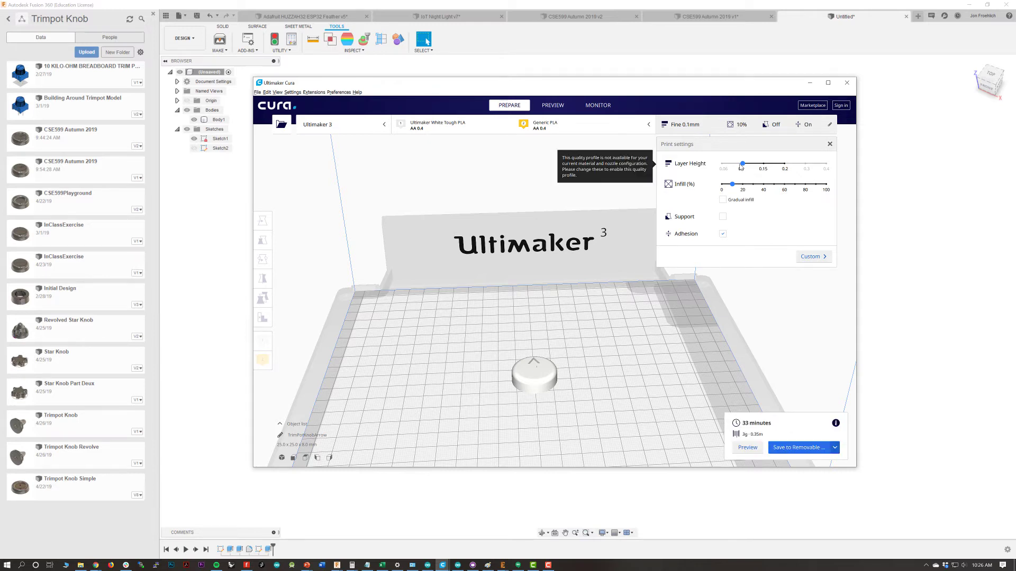
left_click(762, 165)
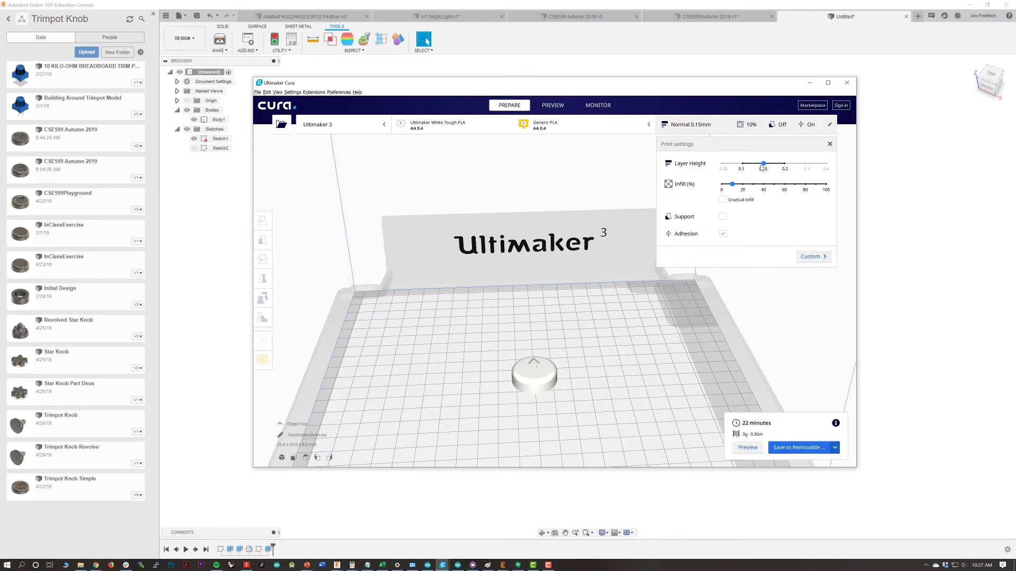
left_click(799, 452)
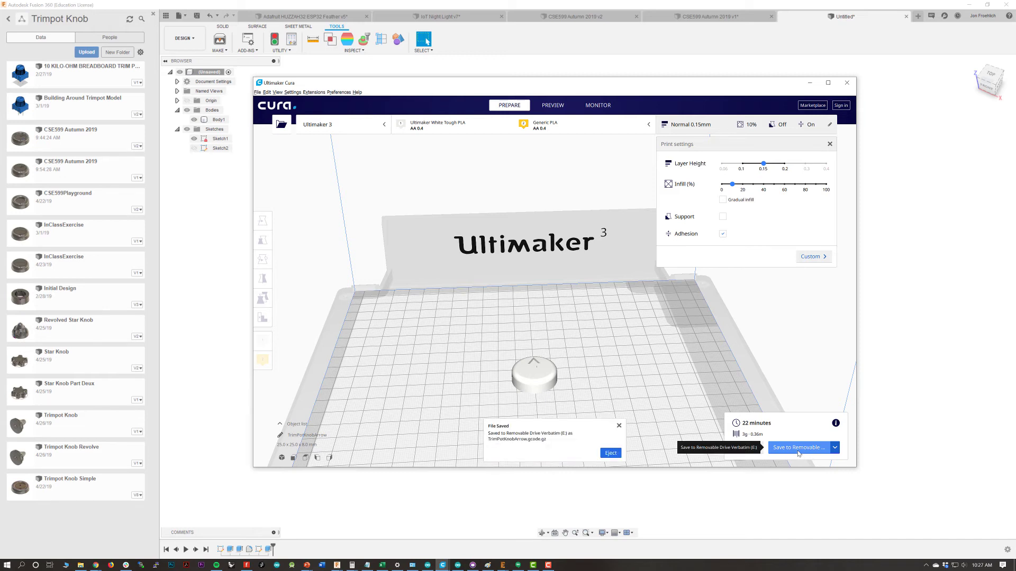